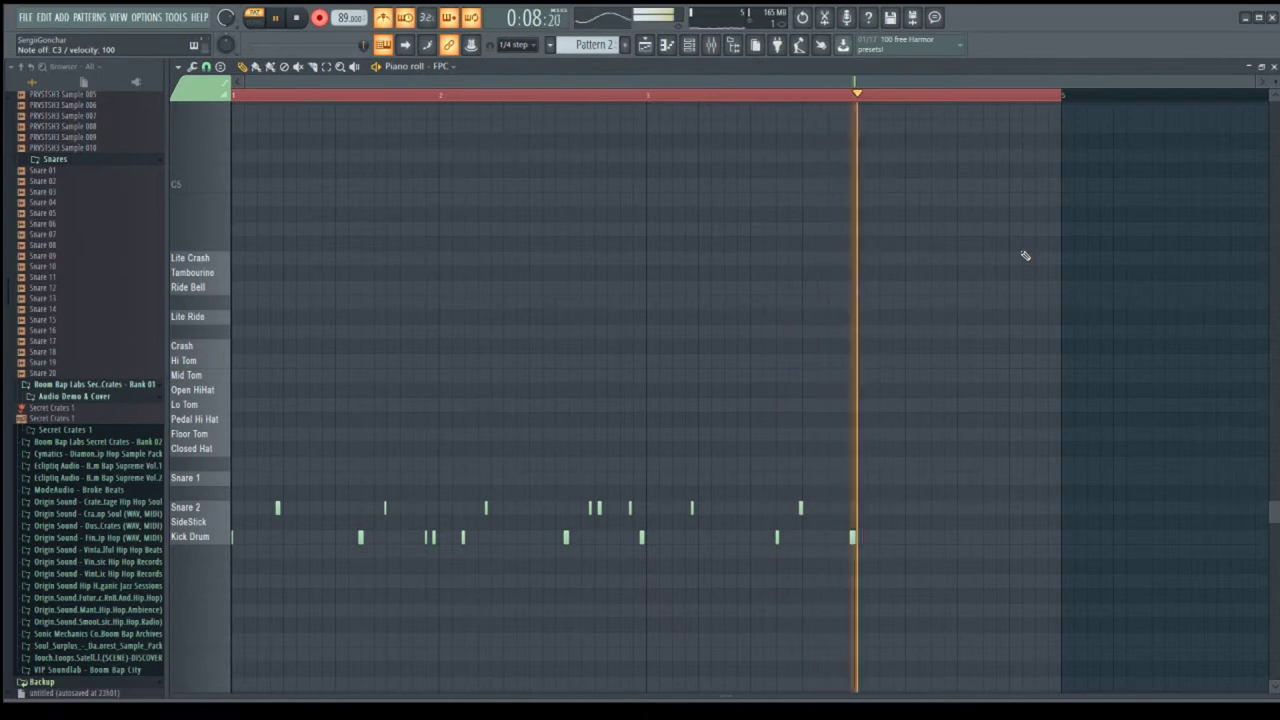
- Record a kick hit and a steady closed hi-hat line live across the four bars of the FPC drum part in Pattern 2
key("z")
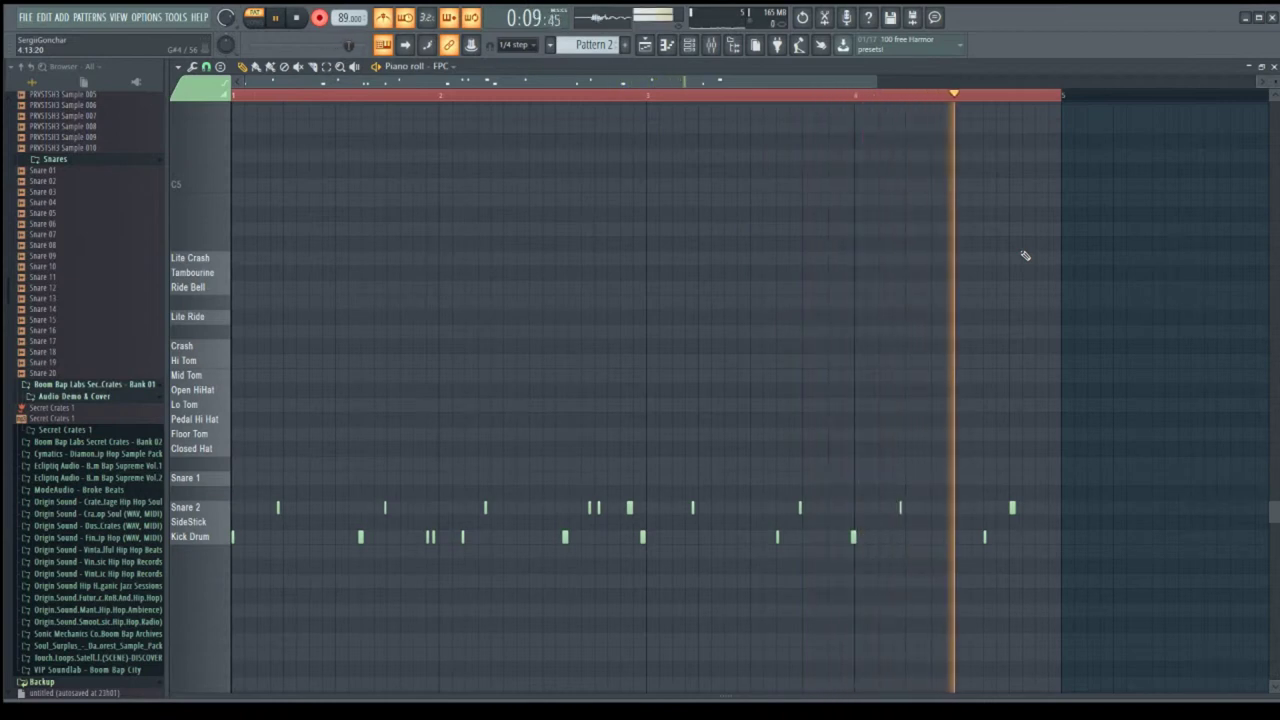
key("g")
key("g")
key("g")
key("g")
key("g")
key("g")
key("g")
key("g")
key("g")
key("g")
key("g")
key("g")
key("g")
key("g")
key("g")
key("g")
key("g")
key("g")
key("g")
key("g")
key("g")
key("g")
key("g")
key("g")
key("g")
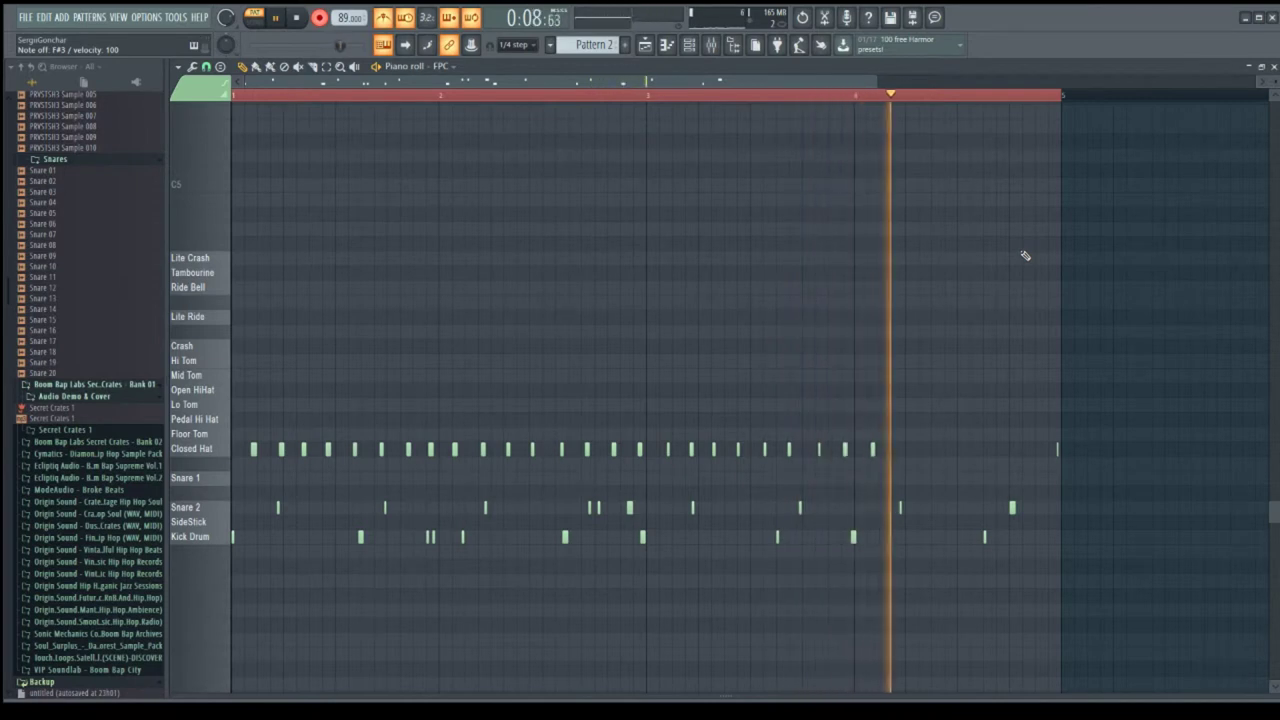
key("g")
key("g")
key("g")
key("g")
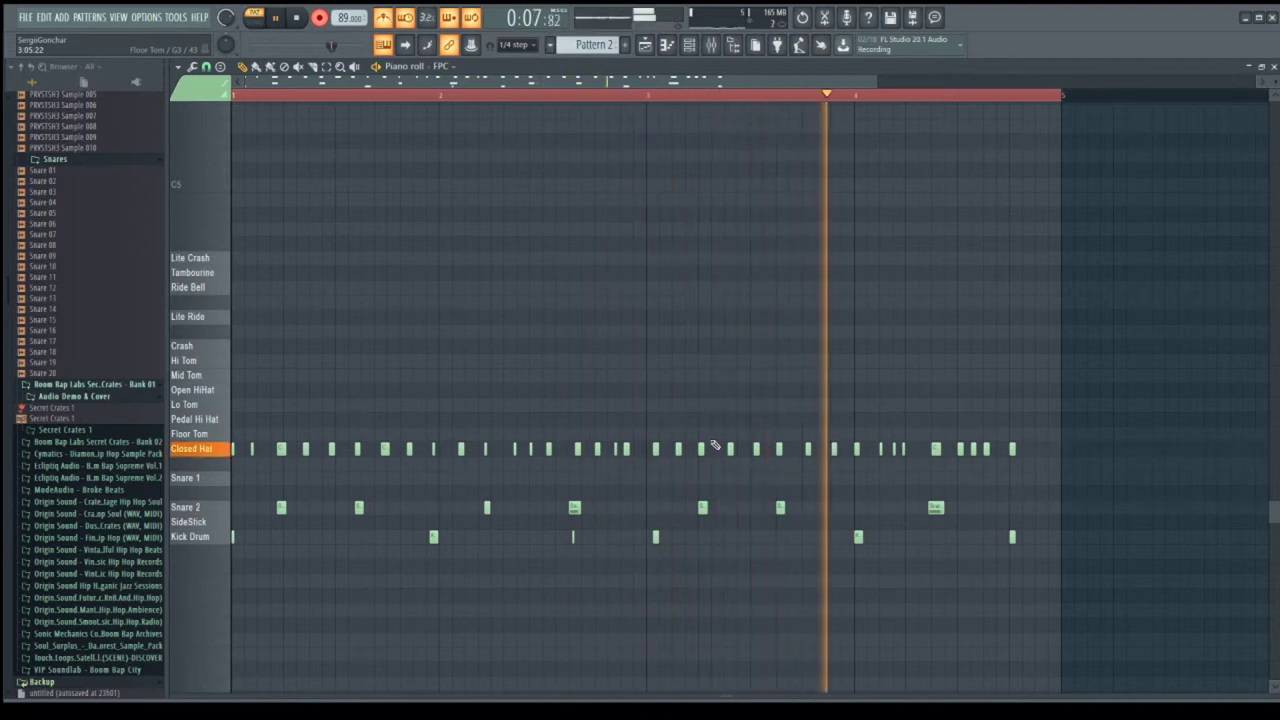
- Quantize the recorded FPC drum notes and move all Snare 2 hits up to the Snare 1 row
key("ctrl+q")
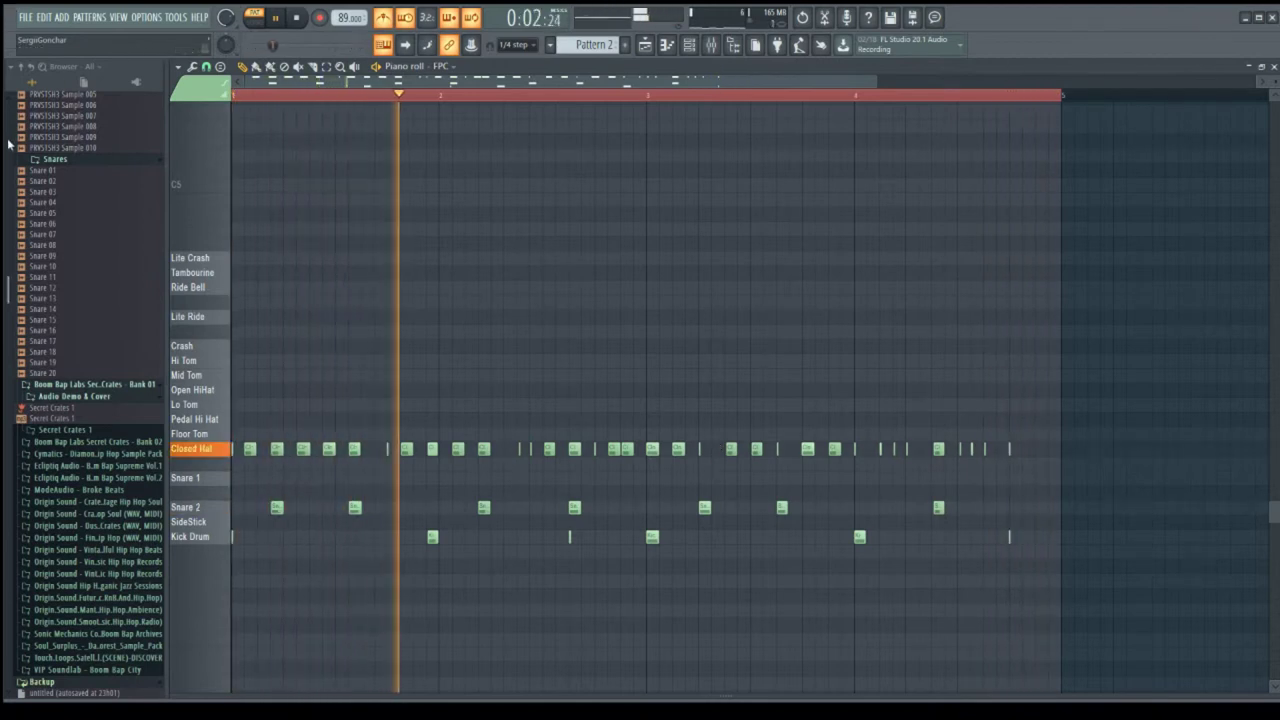
left_click_drag(263, 503, 1160, 543)
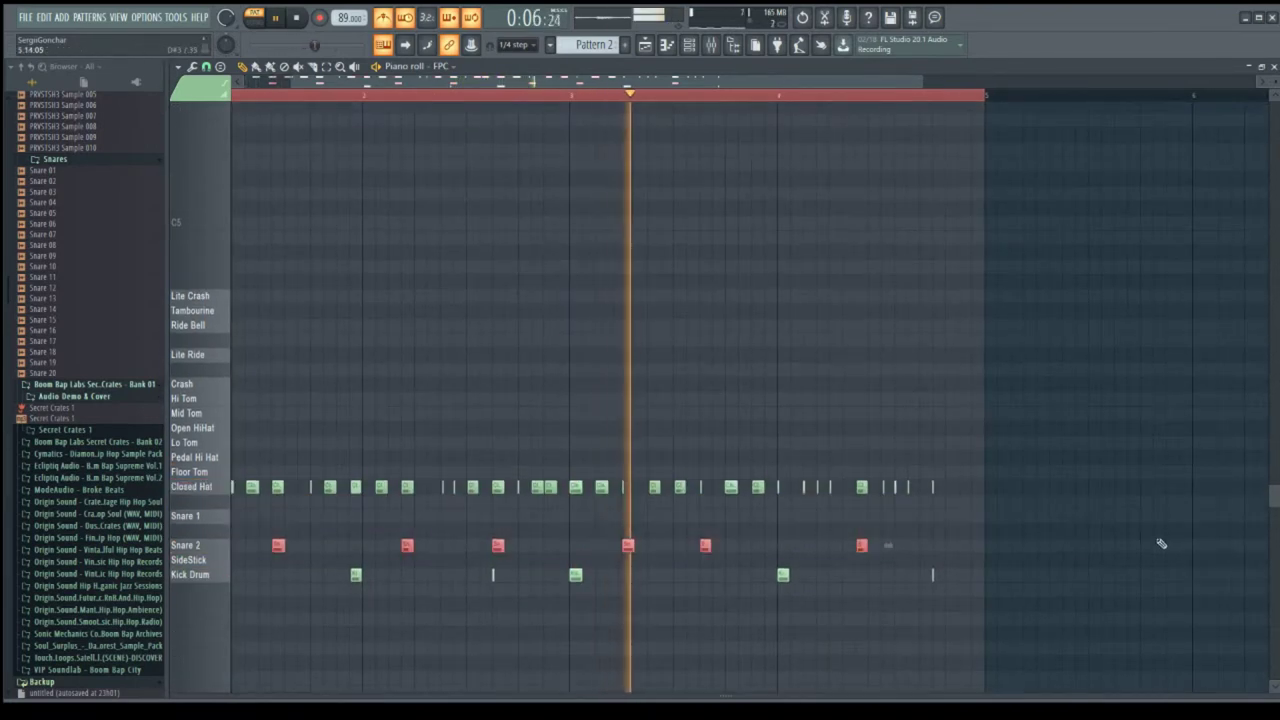
key("shift+Up")
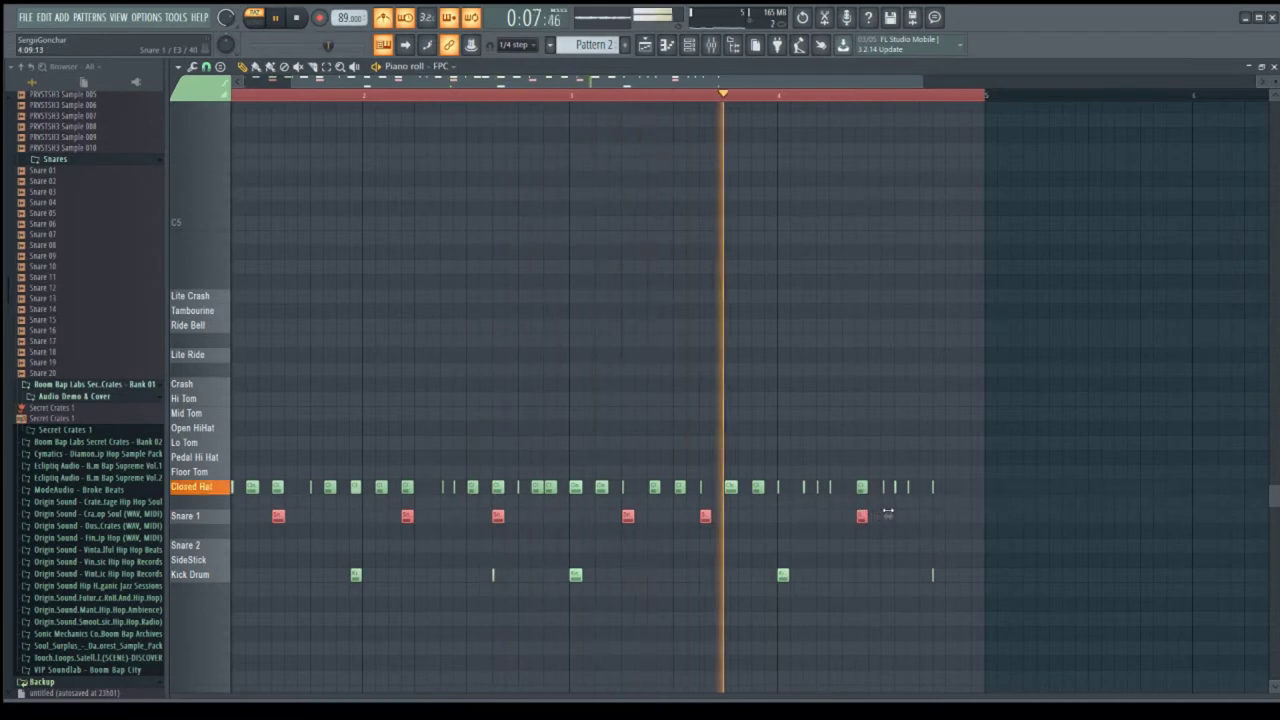
scroll(914, 523, "down", 3)
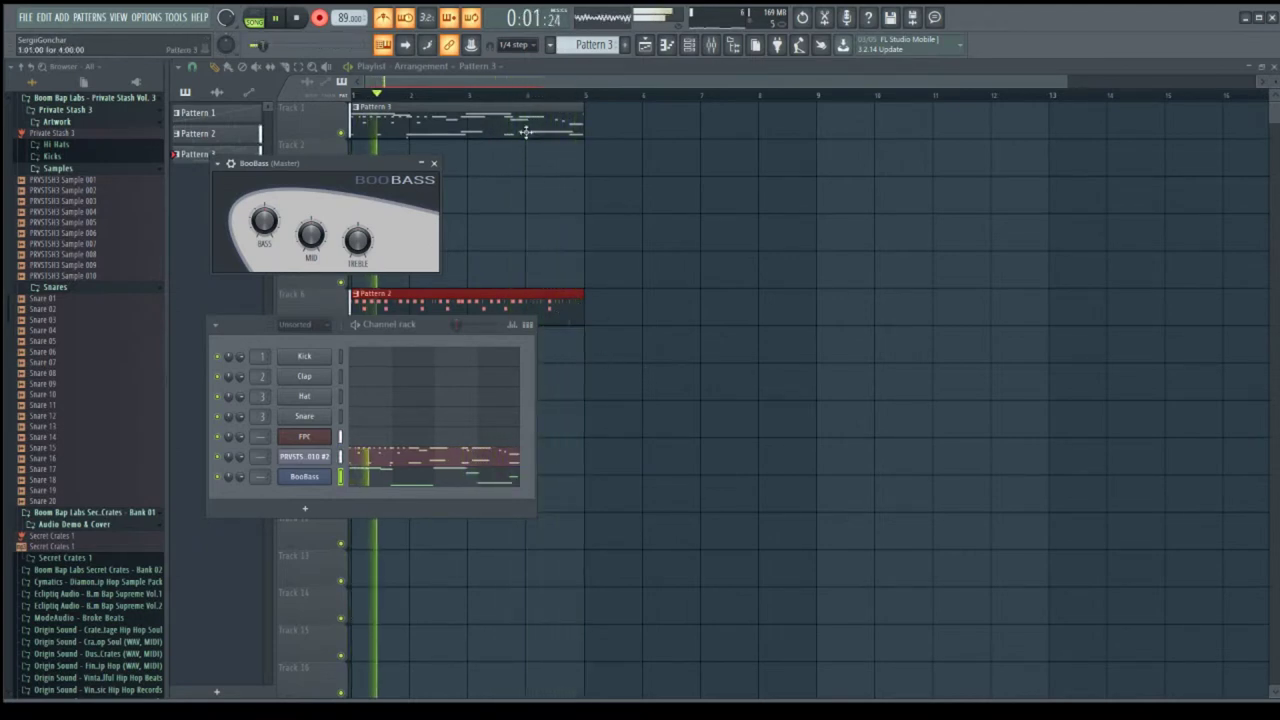
- Open Pattern 3's BooBass notes in the piano roll and transpose the whole bass line down one octave
left_click(473, 480)
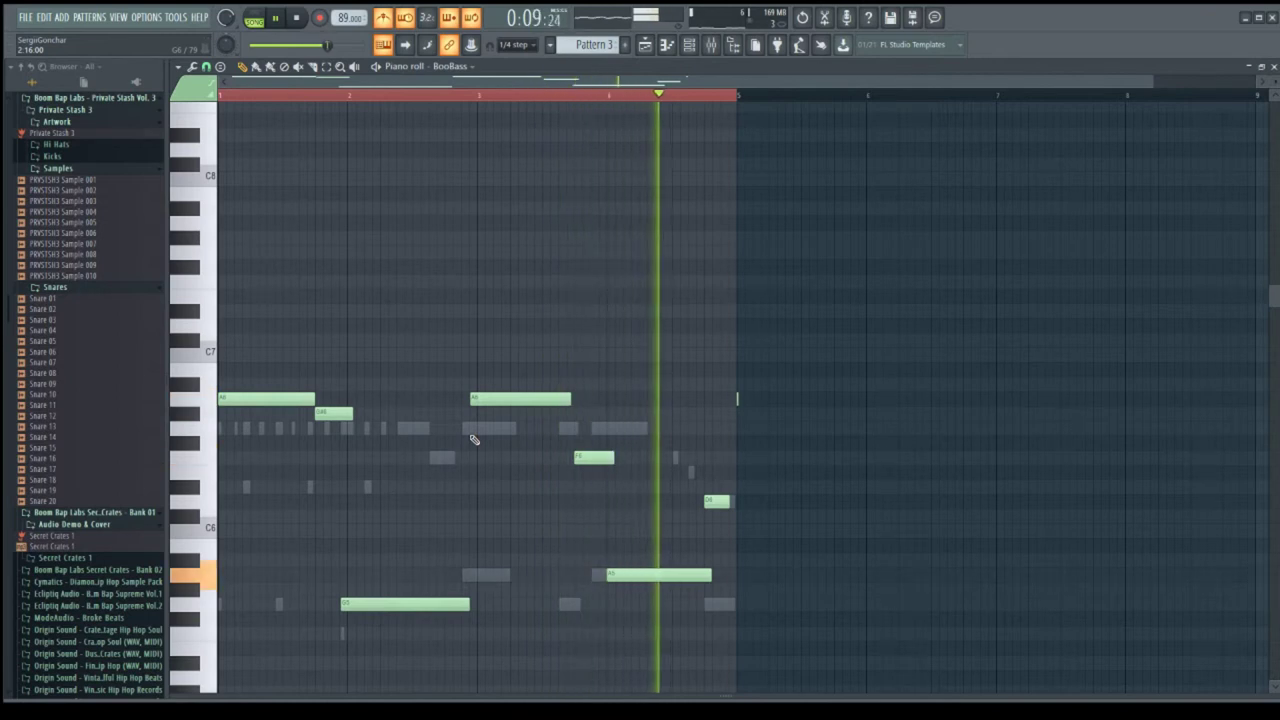
key("ctrl+Down")
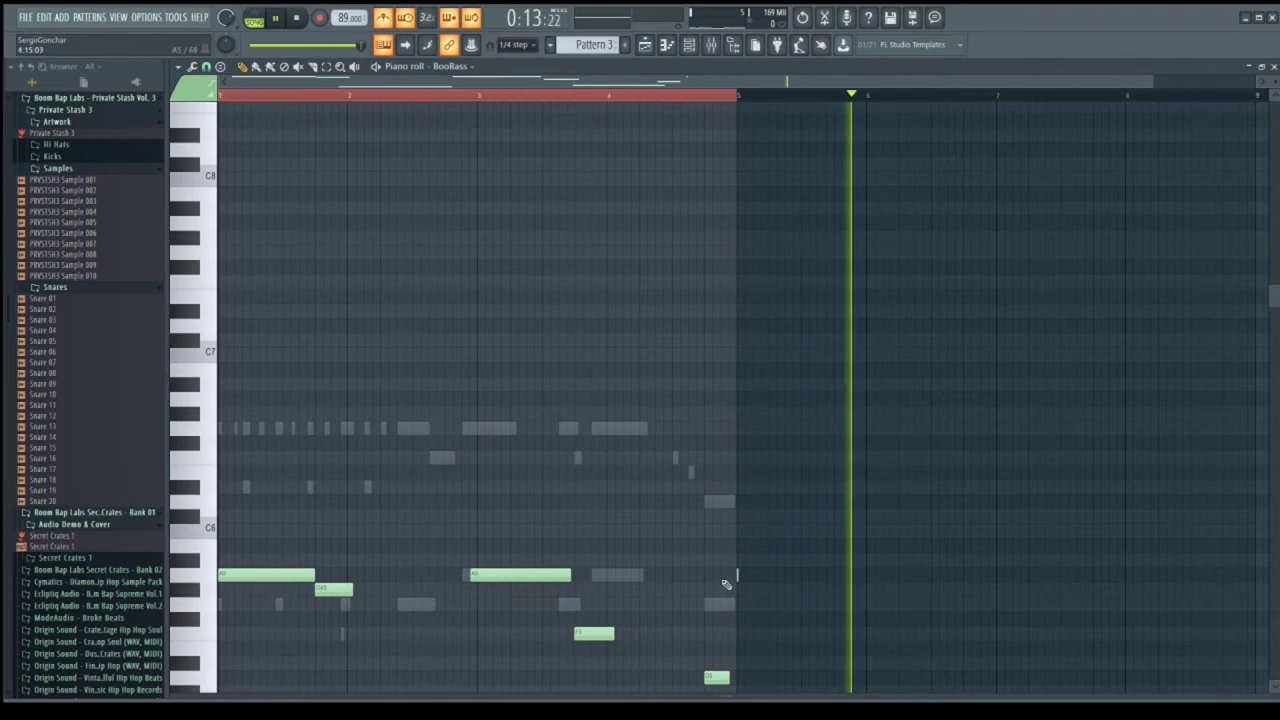
scroll(748, 560, "down", 3)
- Try the bass line one more octave lower and shift it back up
key("ctrl+Down")
scroll(748, 550, "down", 4)
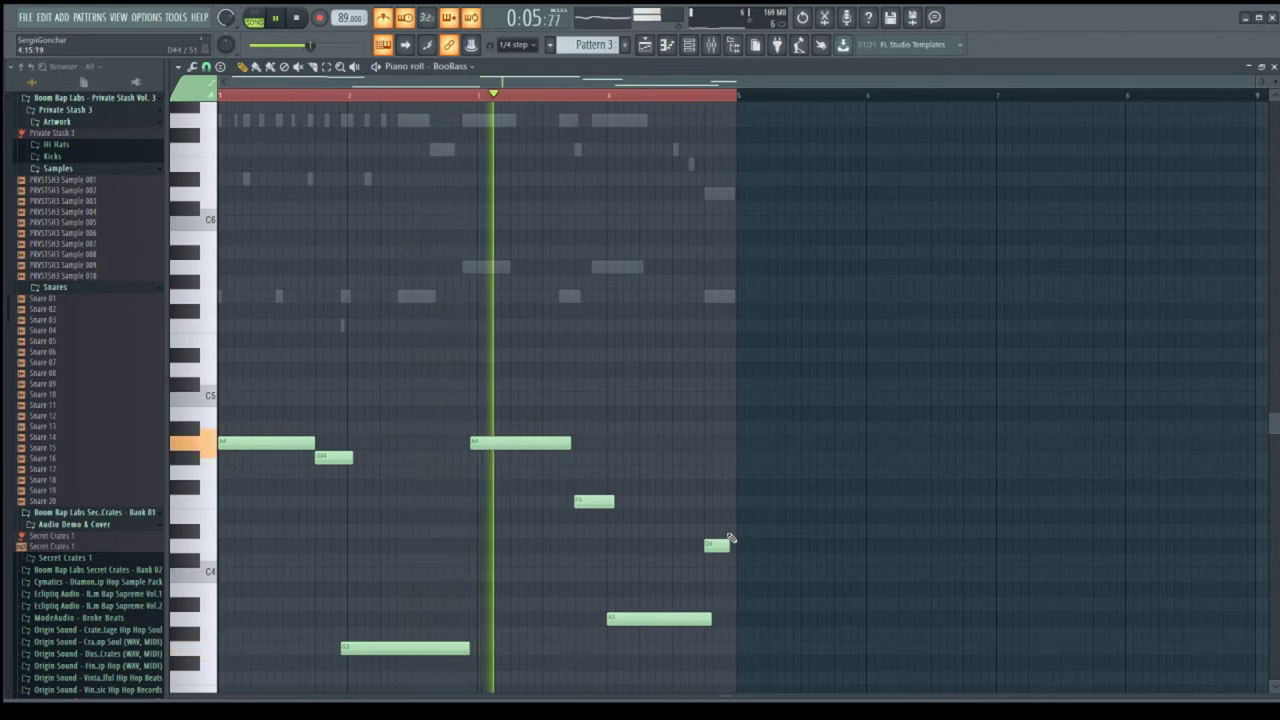
key("ctrl+Up")
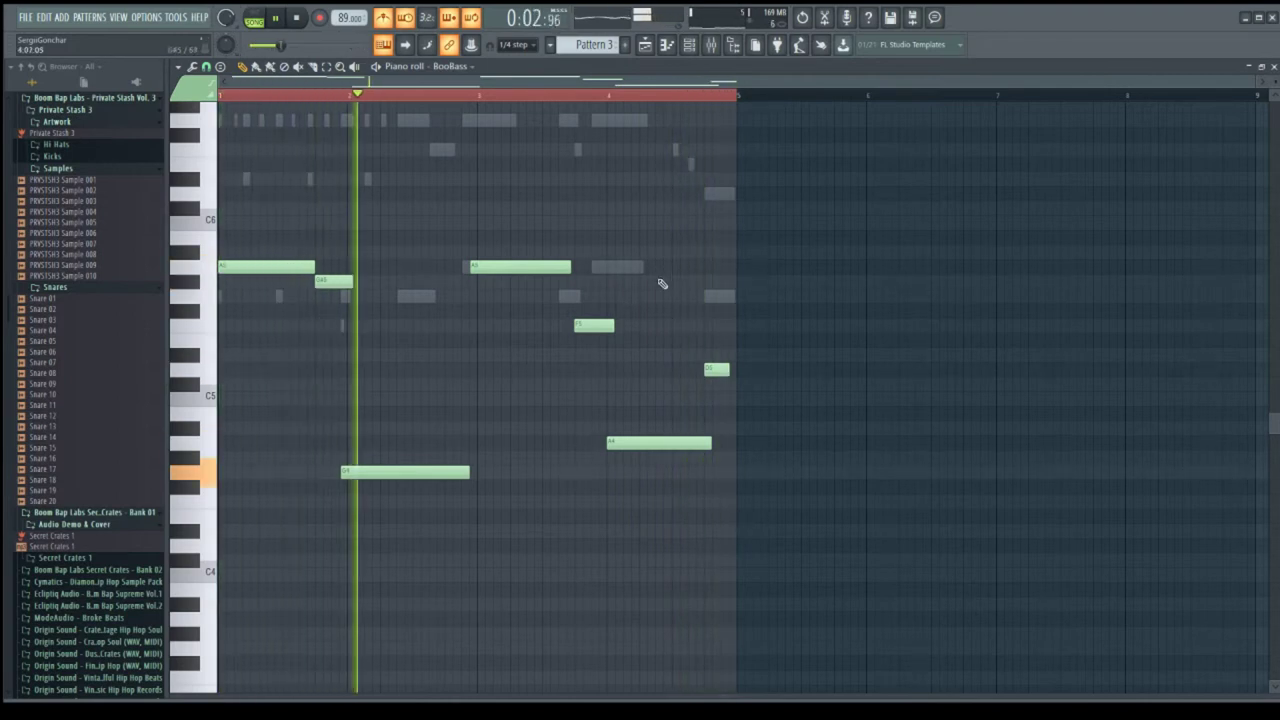
- Browse the Boom Bap Labs Secret Crates Bank 02, Cymatics and Ecliptiq Audio Vol.1 sample packs for suitable sounds
scroll(97, 490, "up", 3)
scroll(97, 490, "down", 7)
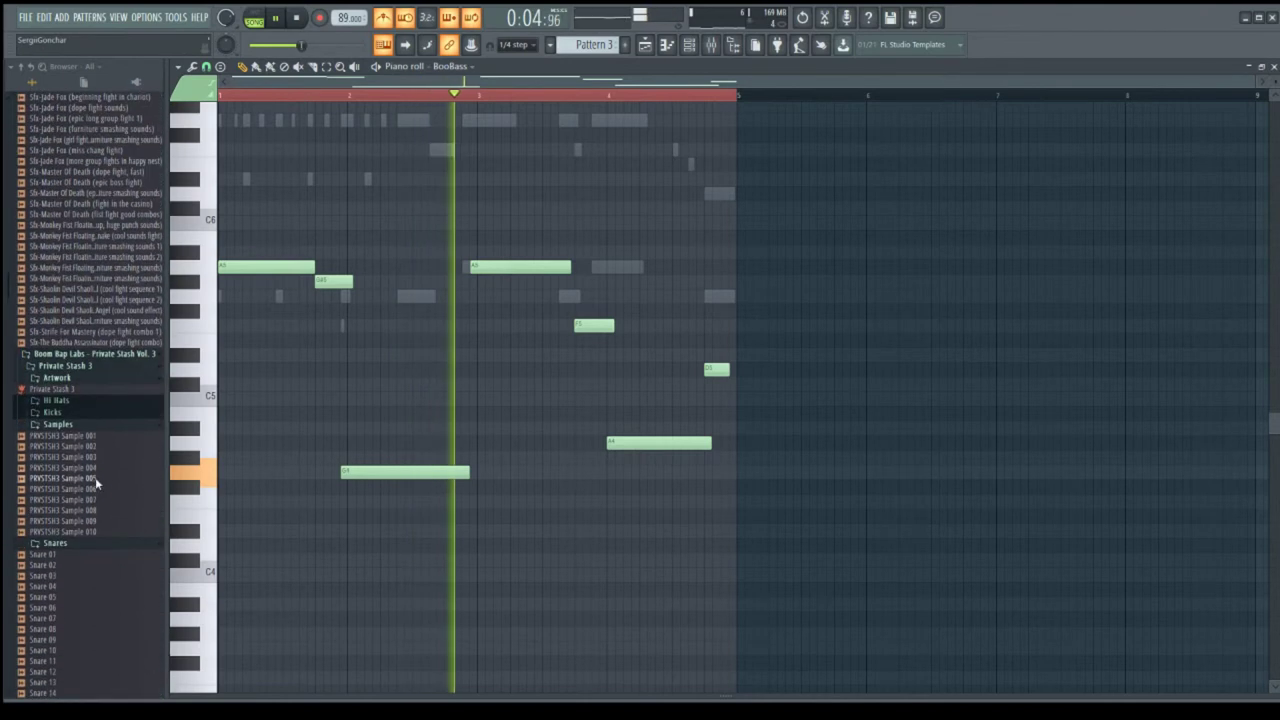
scroll(236, 492, "down", 3)
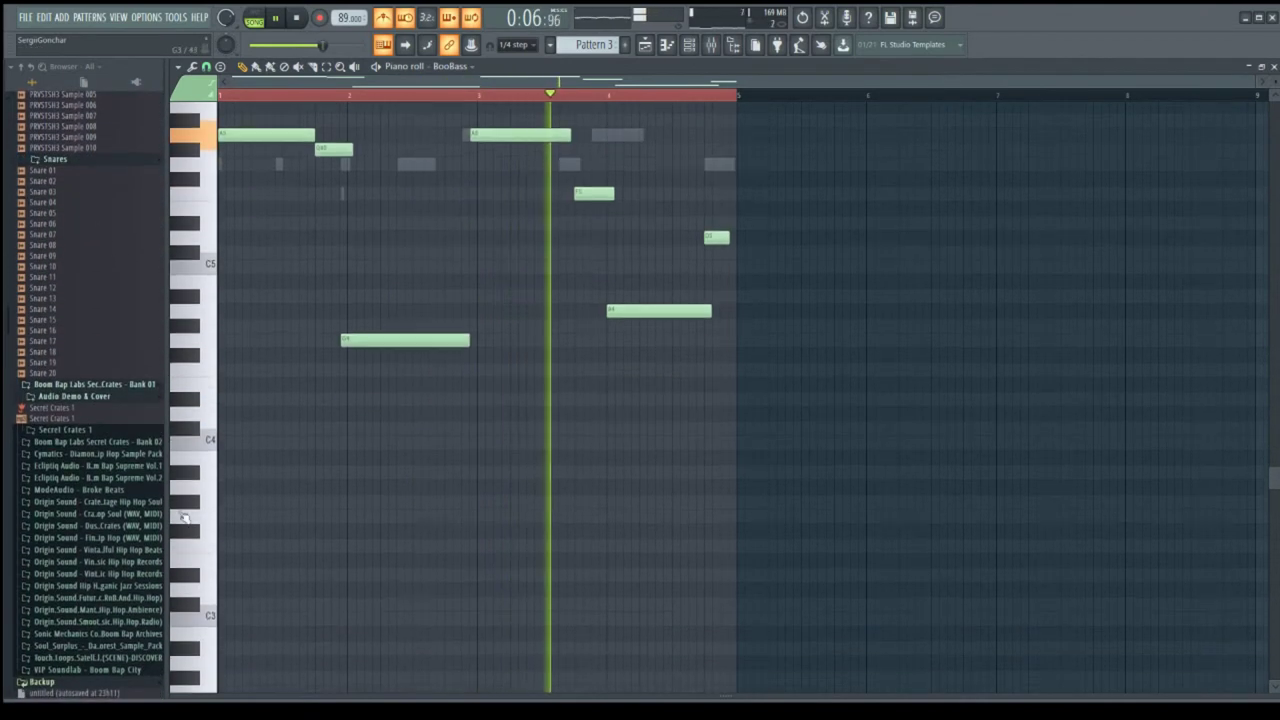
left_click(130, 442)
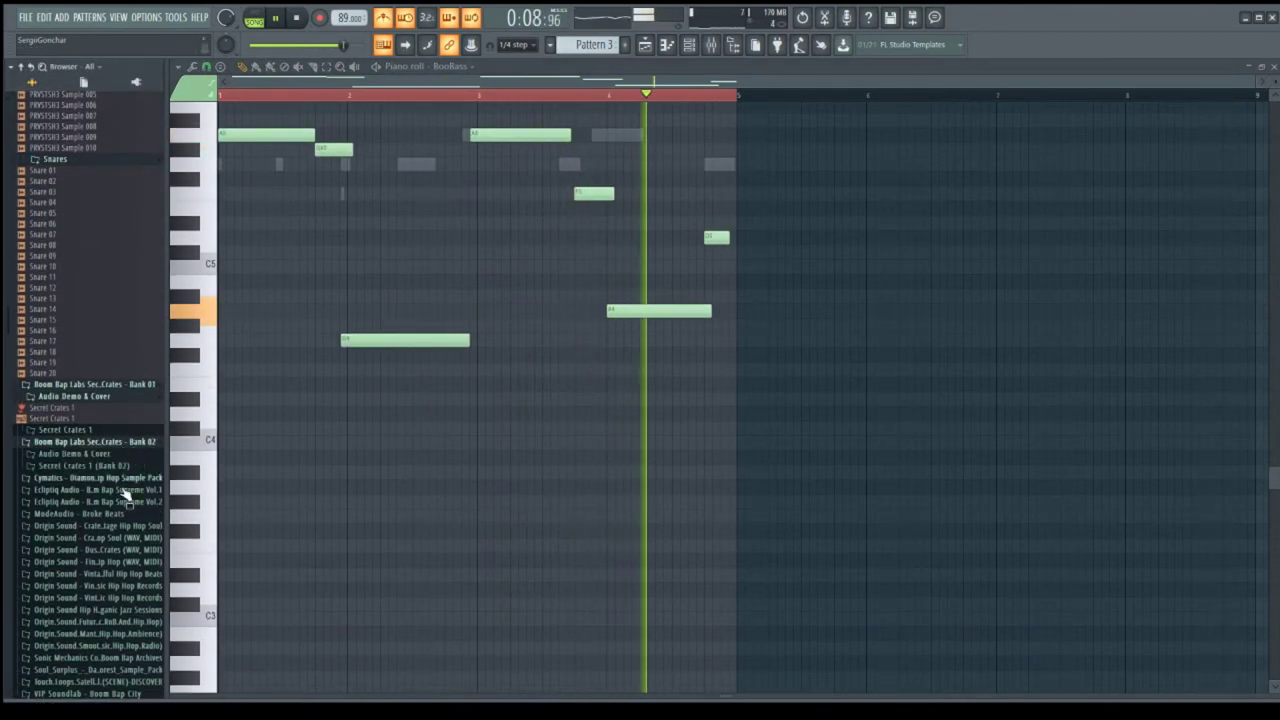
left_click(148, 479)
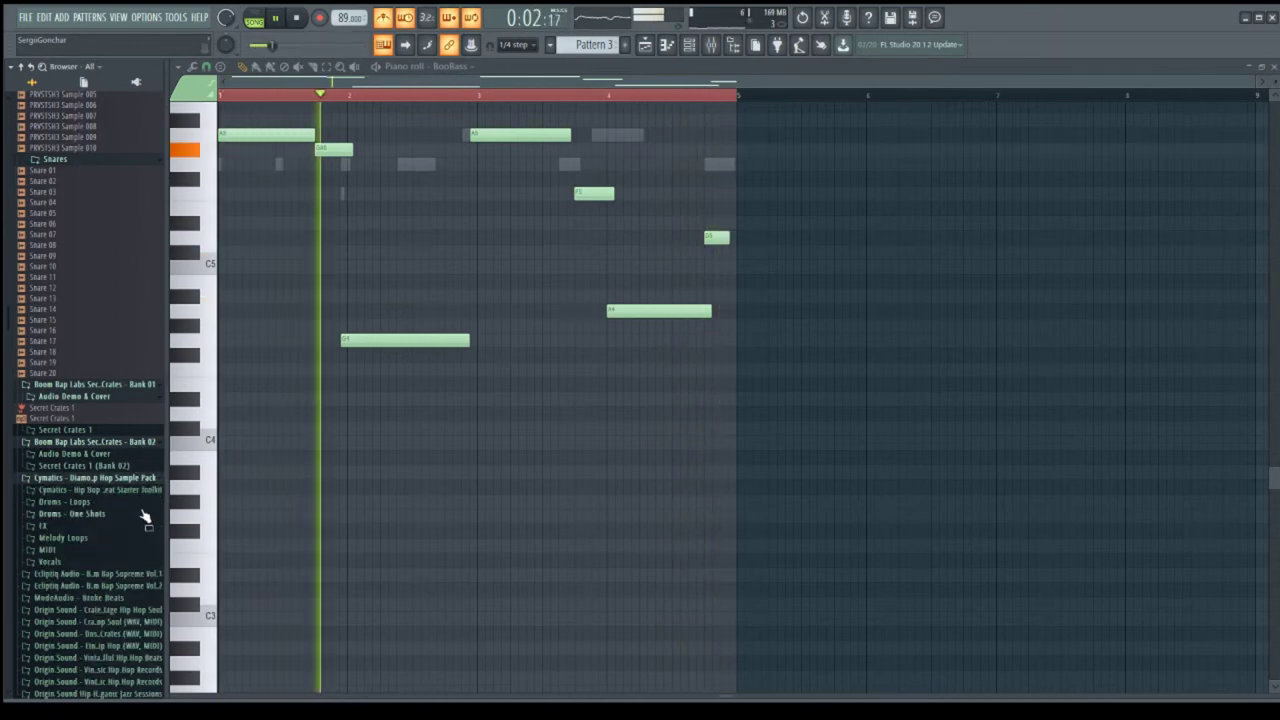
left_click(137, 575)
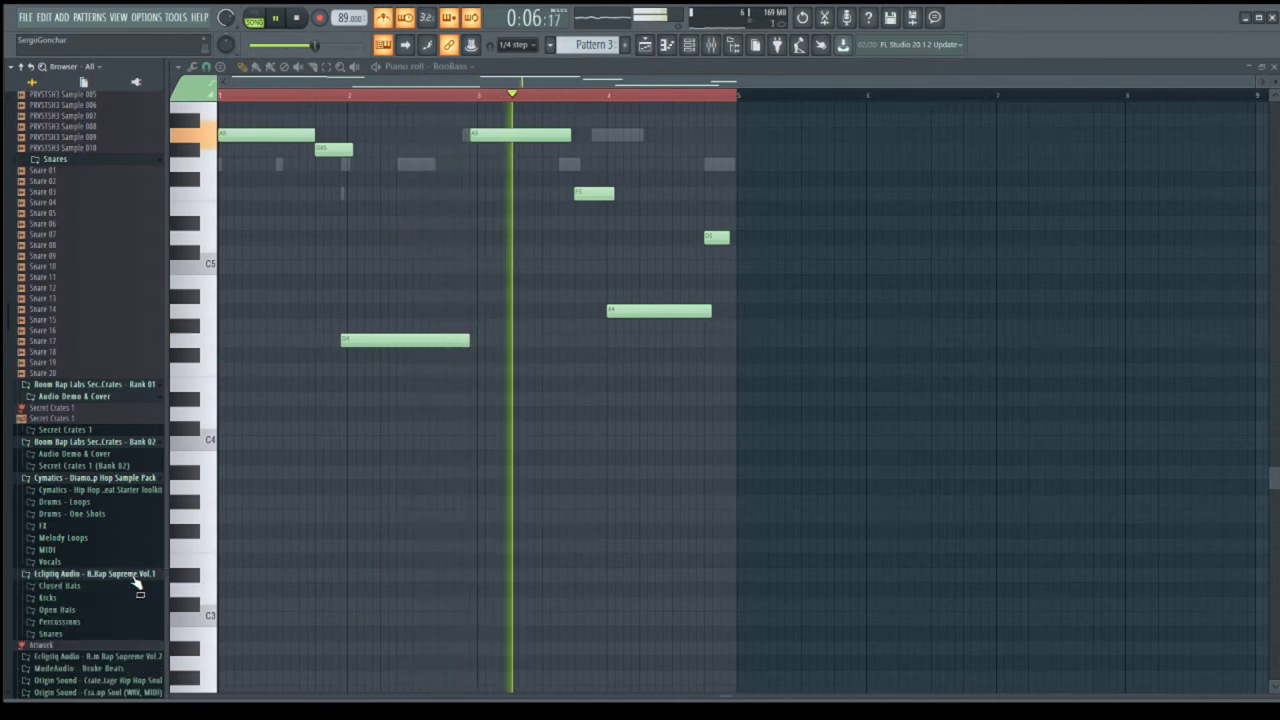
scroll(140, 600, "down", 3)
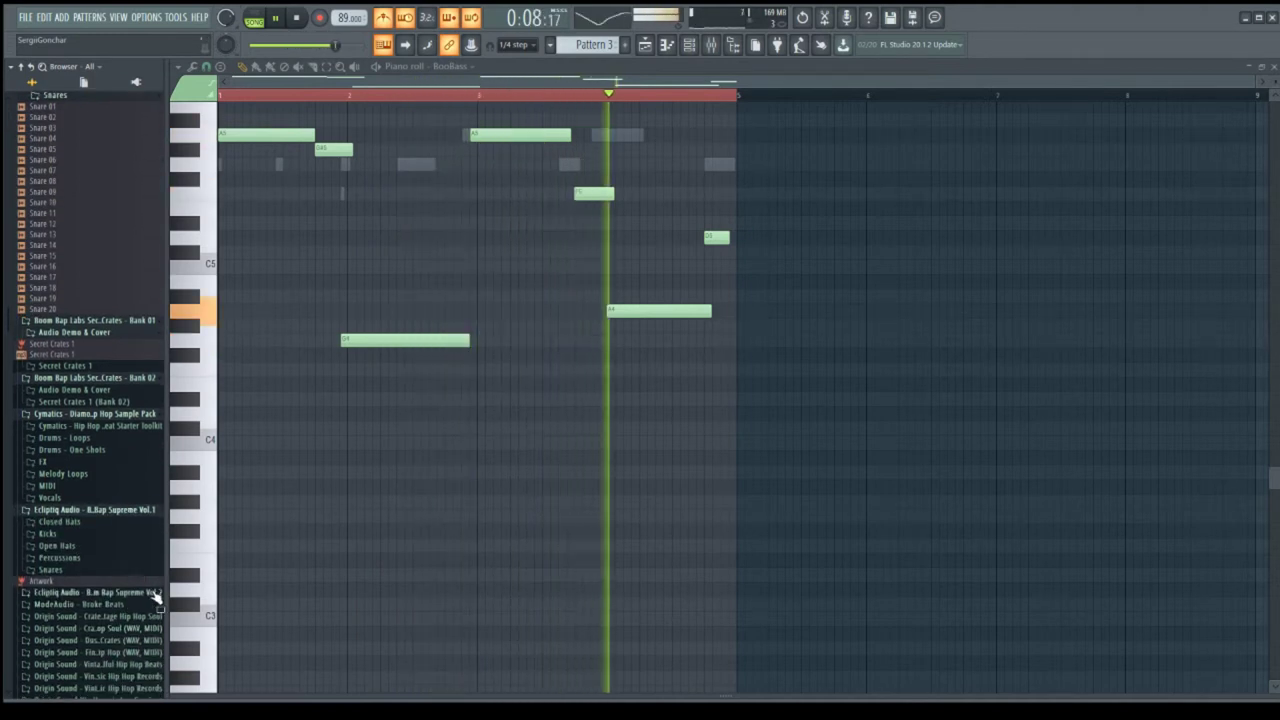
- Examine the folders of Ecliptiq Audio Vol.2, ModeAudio Broke Beats [WAV] and the Origin Sound Hip Hop Soul pack's Dusty_Drum_Hits
left_click(155, 593)
scroll(150, 606, "down", 3)
left_click(146, 601)
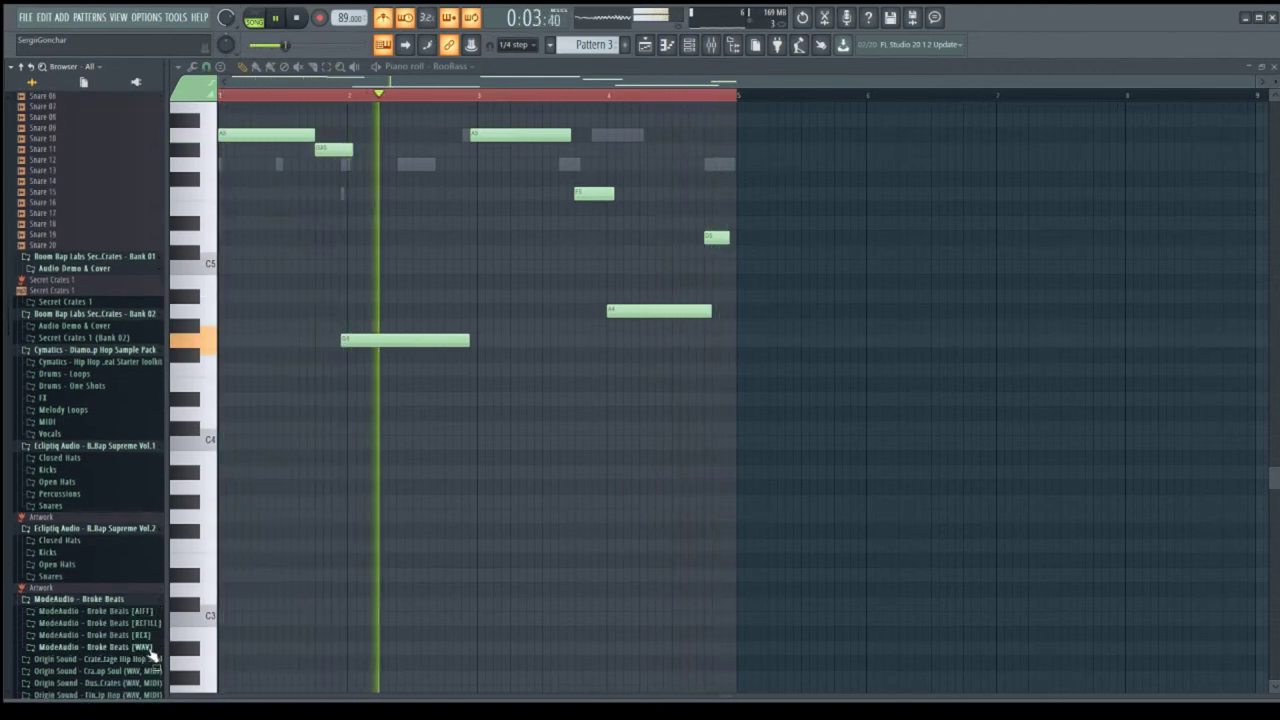
left_click(152, 647)
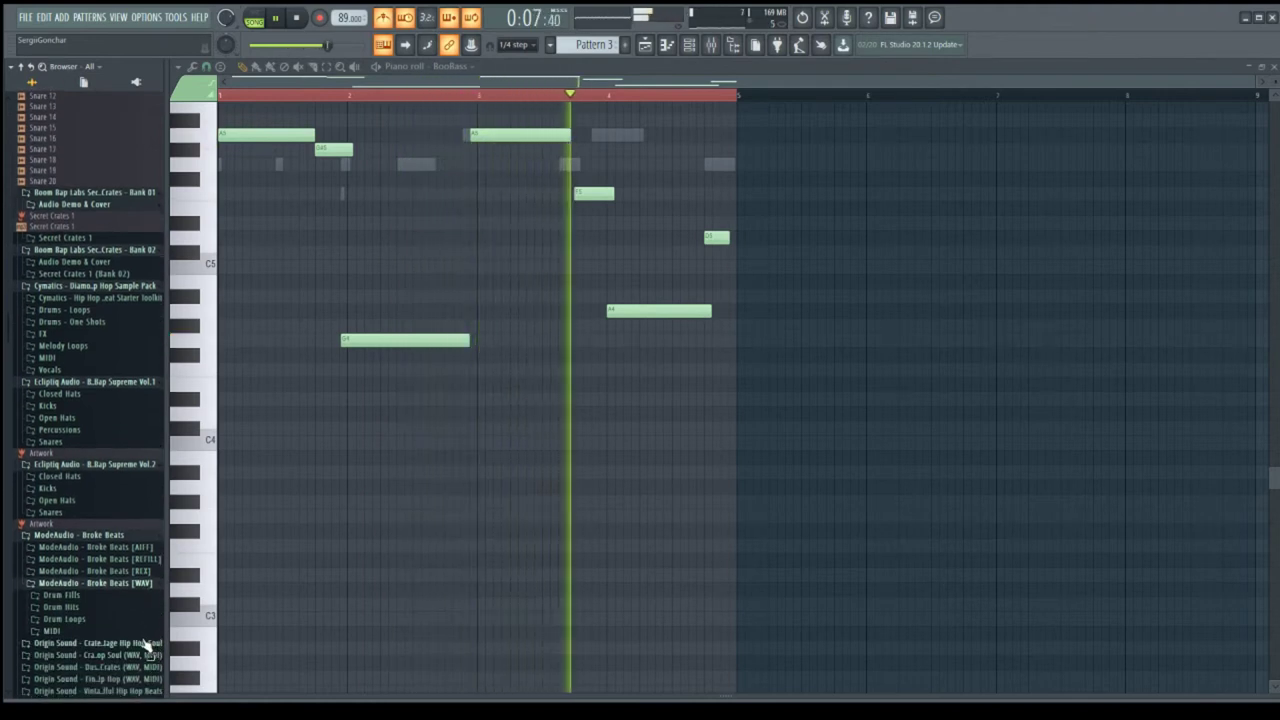
left_click(146, 642)
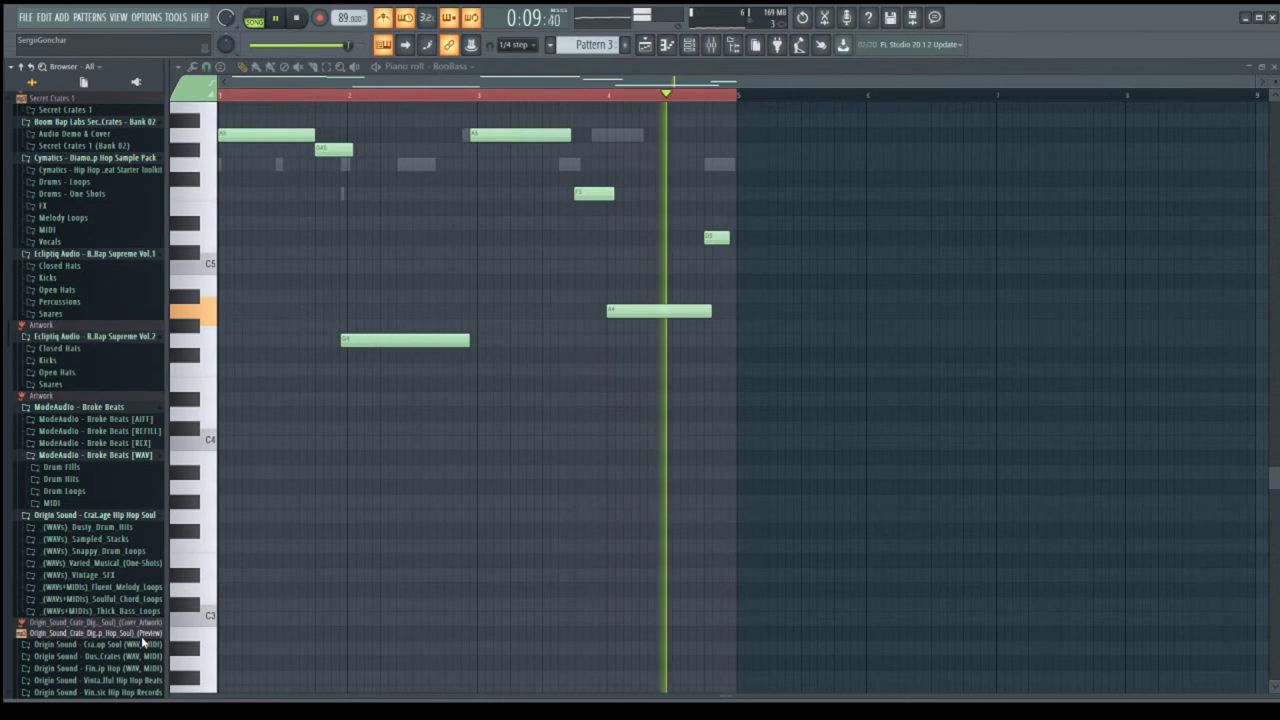
left_click(146, 528)
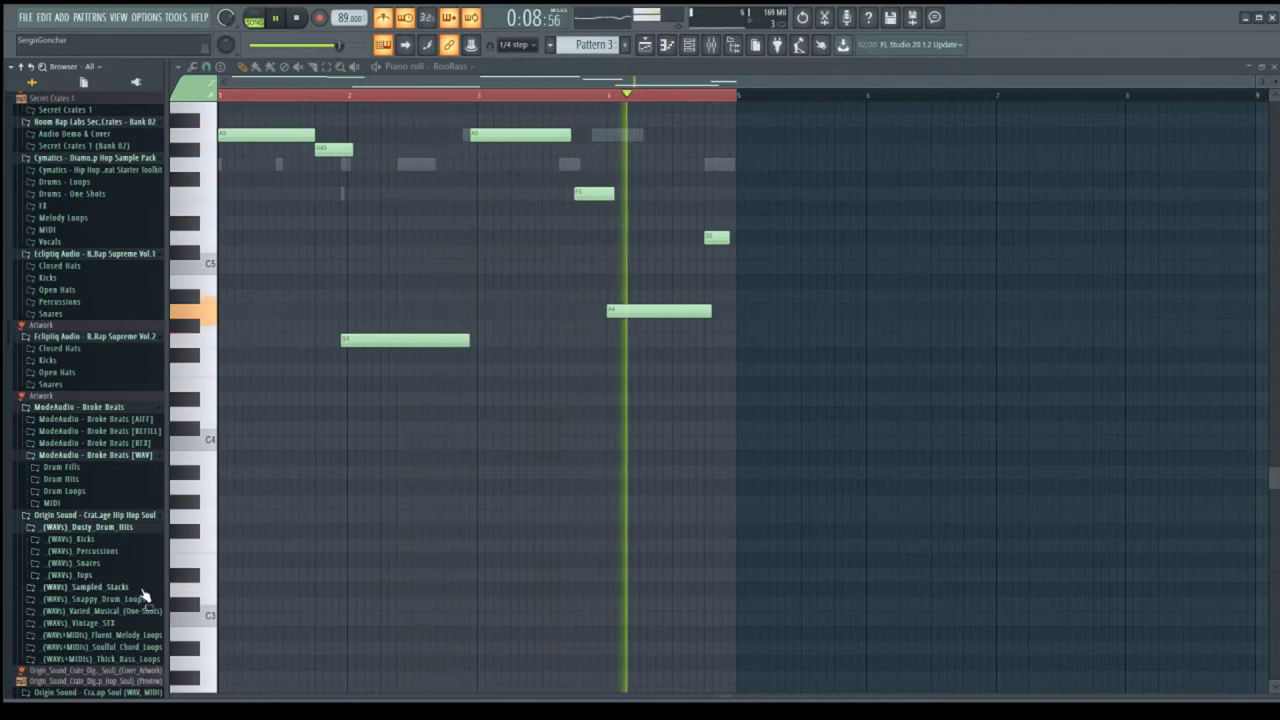
- Look through the next two Origin Sound (WAV, MIDI) packs, down to the Crunchy_Drum_Hits folder
scroll(143, 600, "down", 3)
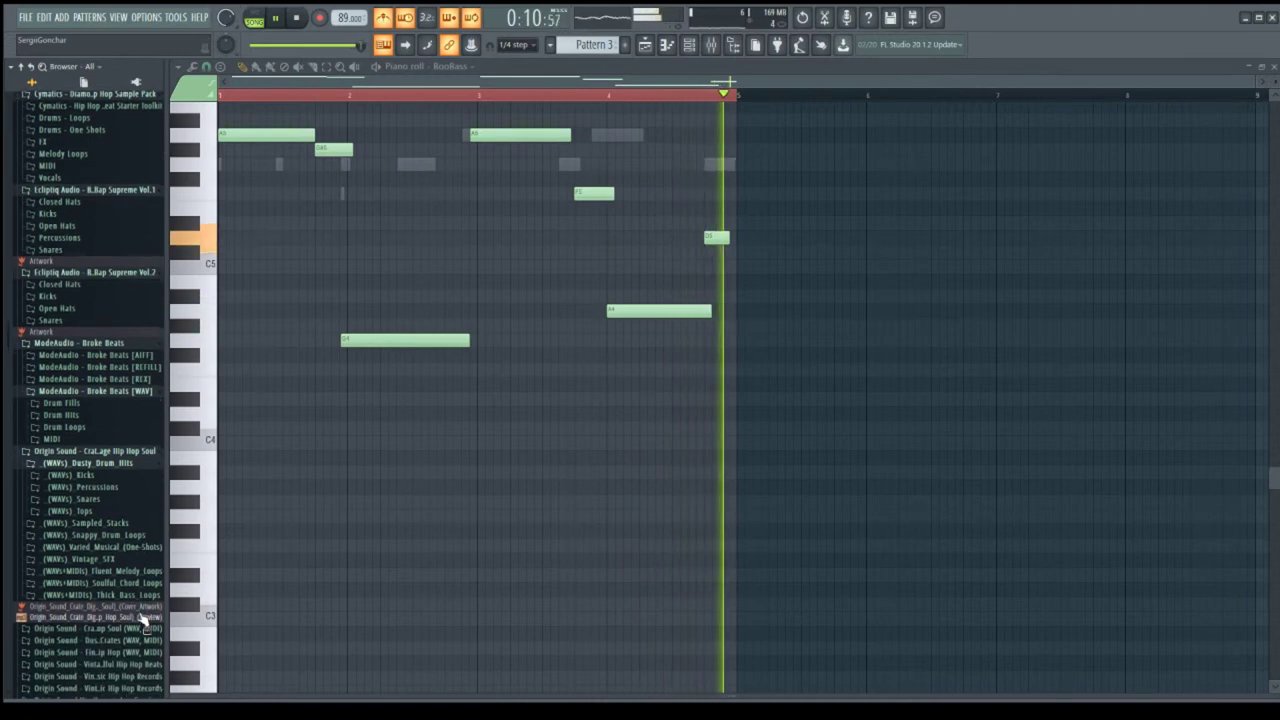
left_click(140, 631)
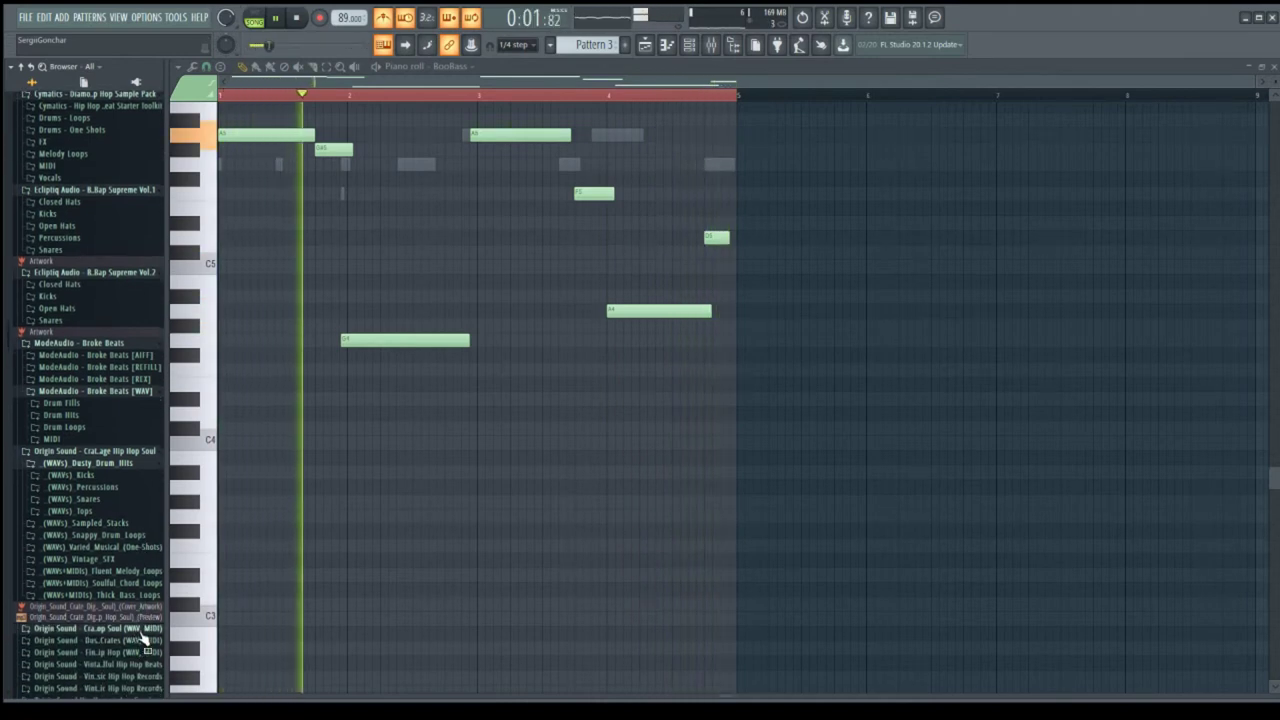
scroll(142, 620, "down", 6)
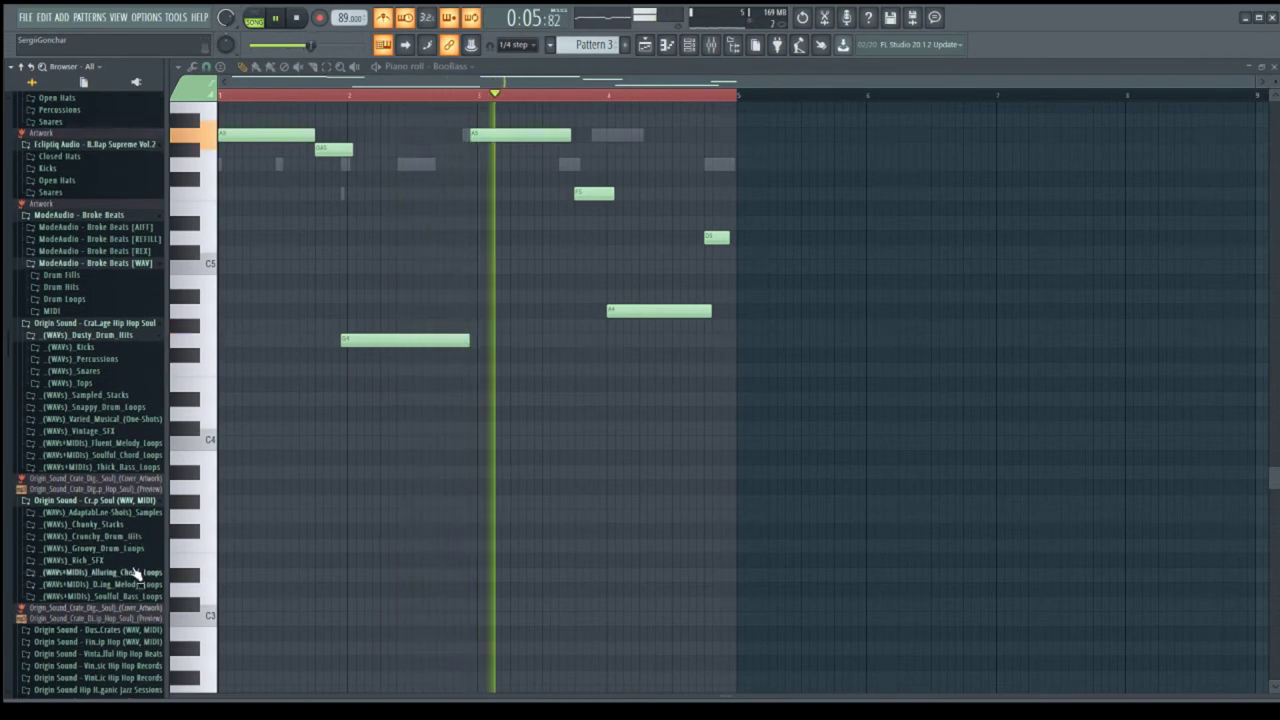
left_click(135, 628)
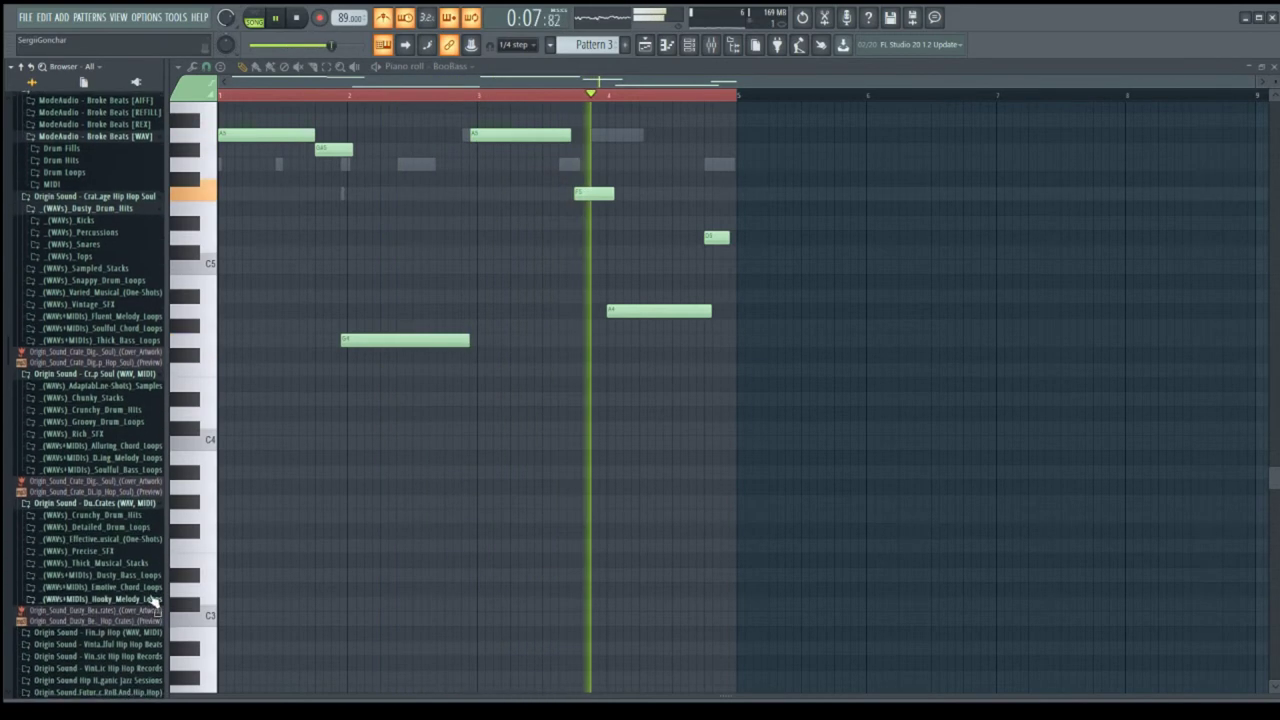
left_click(152, 515)
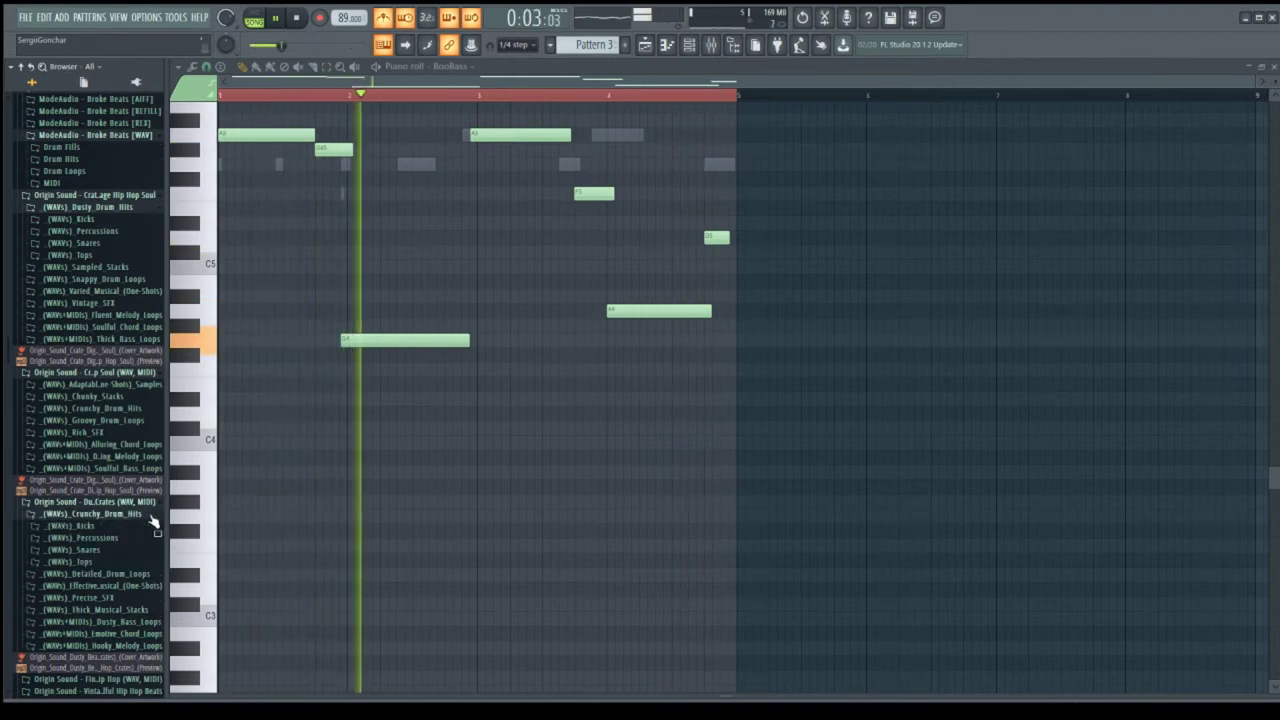
scroll(150, 530, "down", 4)
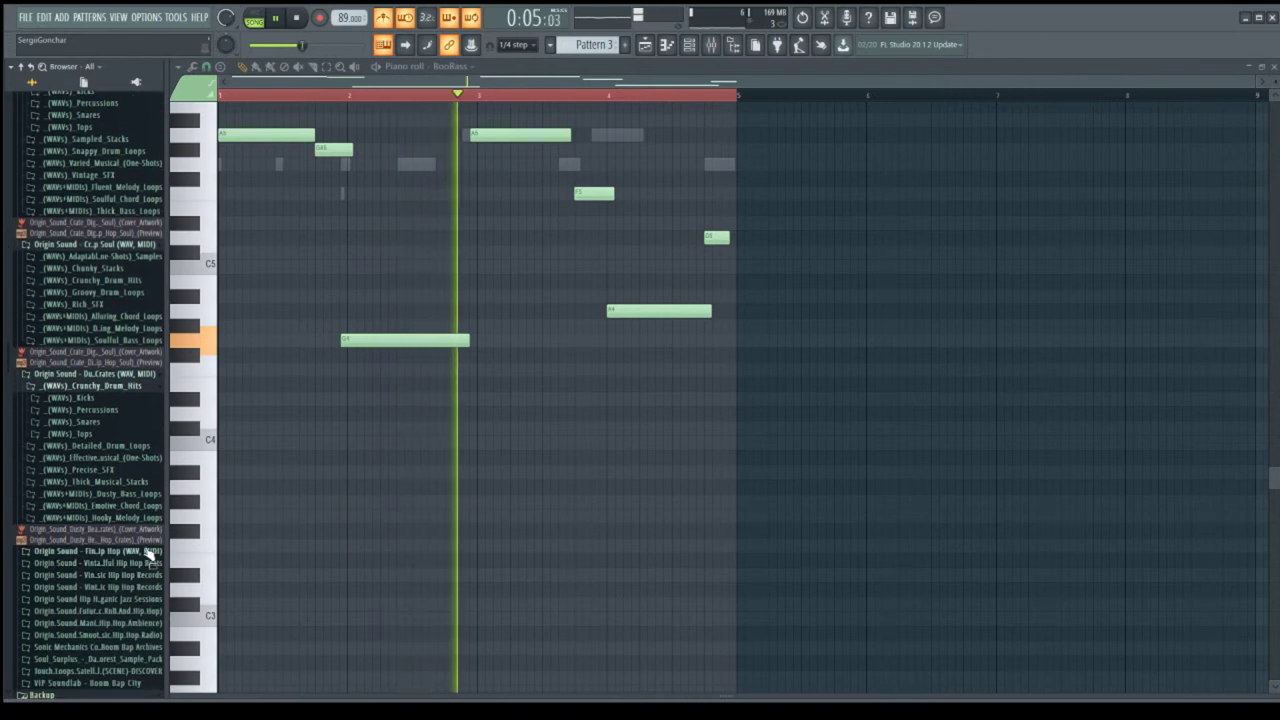
- Open the Bass folder inside the one-shot samples of the Origin Sound Finesse hip hop pack
left_click(145, 551)
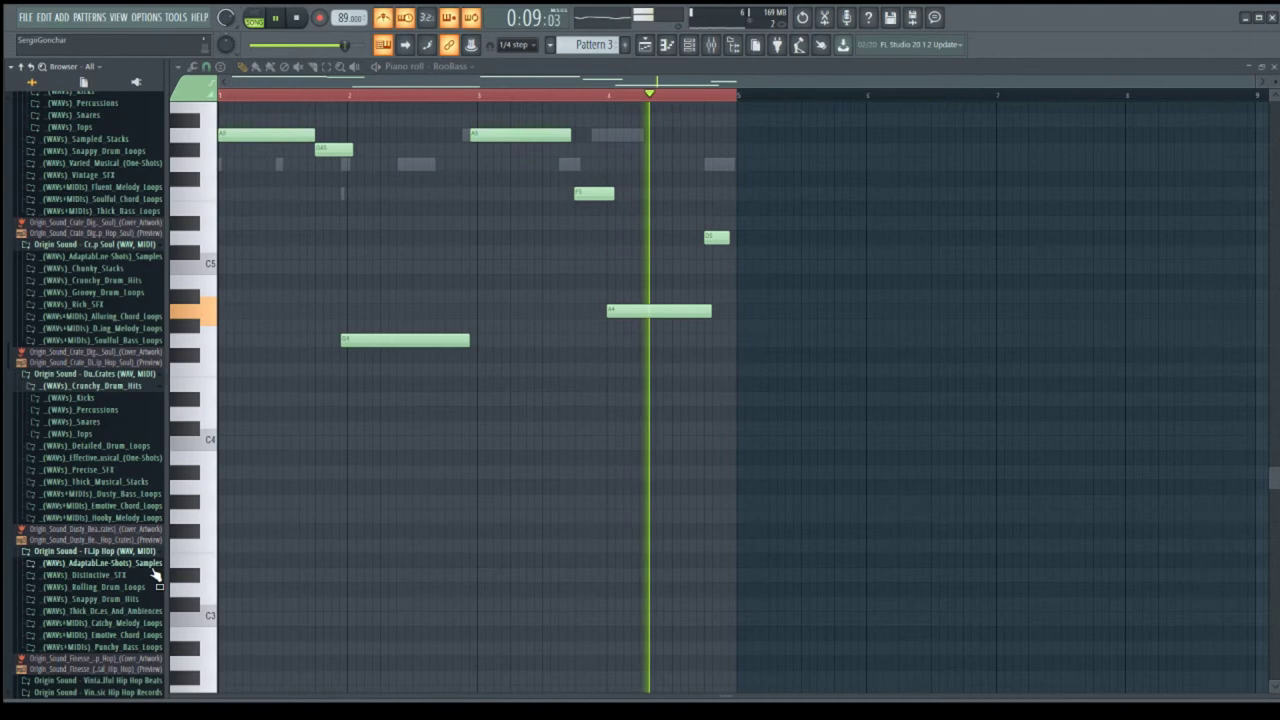
left_click(155, 568)
left_click(150, 577)
- Audition the OS_FNS bass one-shots 808 Fat, Drop, Fat Noise Sub, Fatty, Goofy Bass and Reese C1
left_click(138, 588)
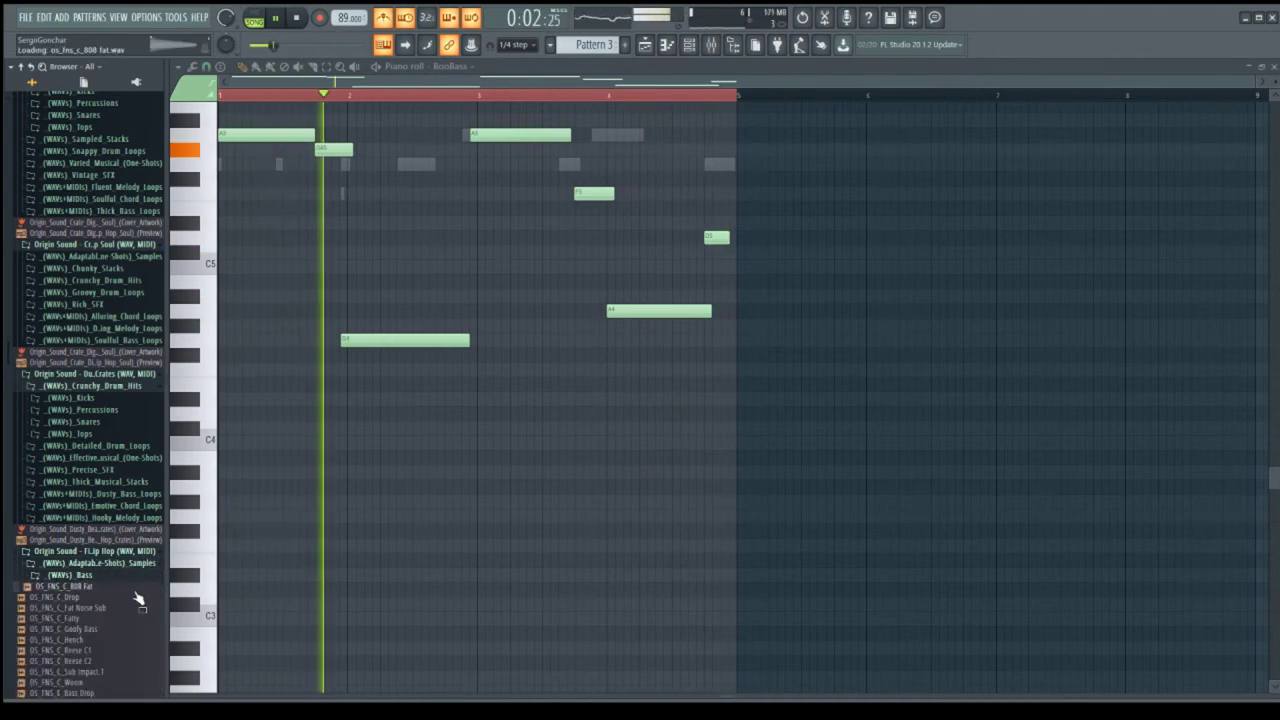
left_click(127, 597)
left_click(124, 607)
left_click(120, 618)
left_click(120, 628)
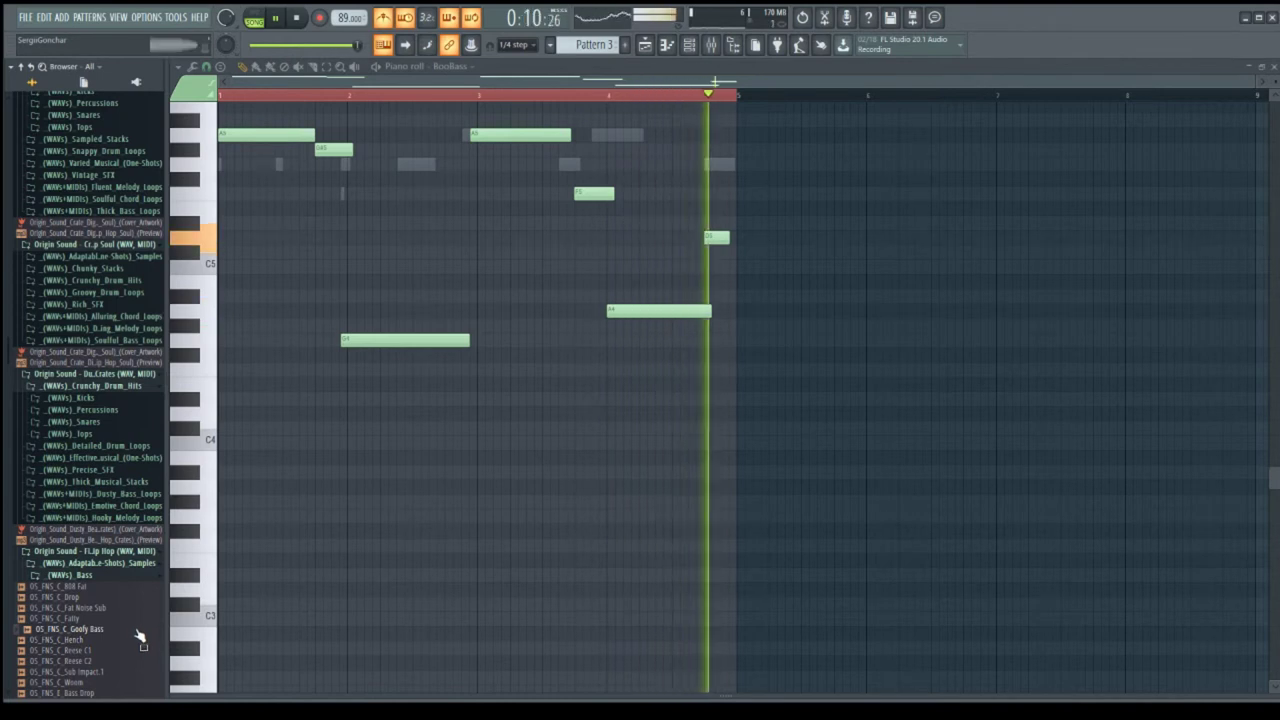
left_click(134, 652)
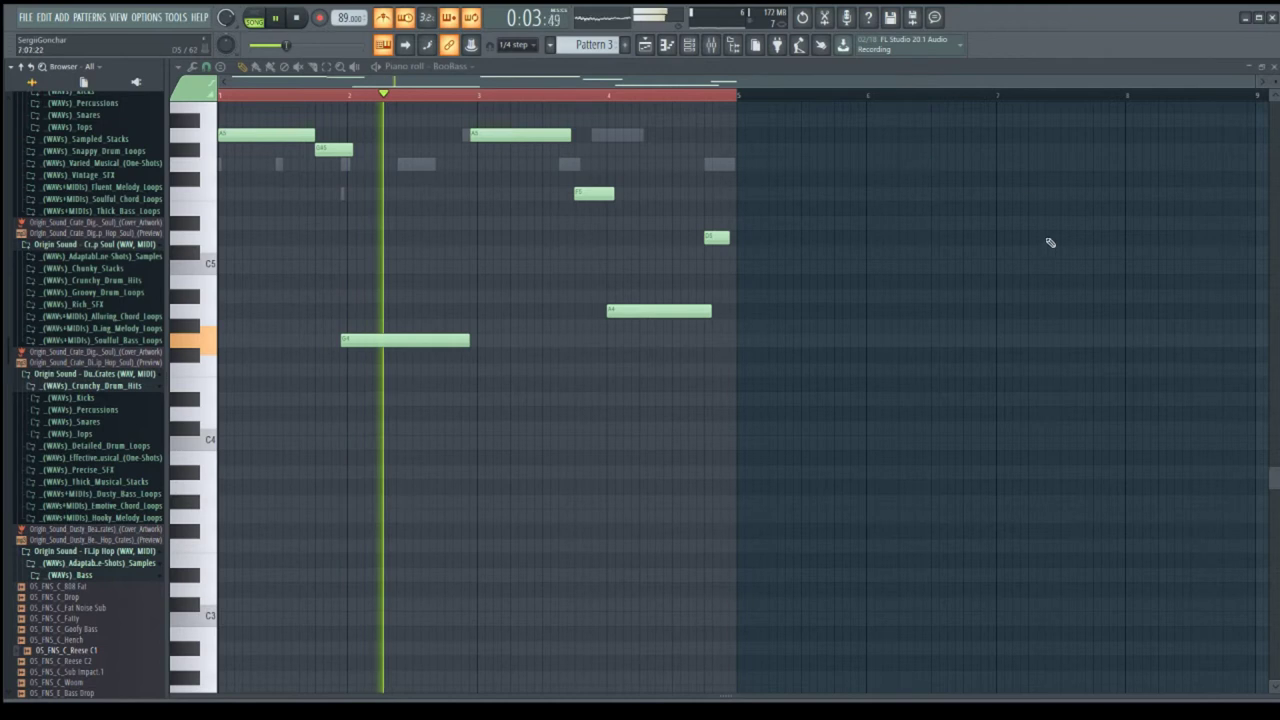
- Show the channel rack and try loading the OS_FNS_C_Reese C2 sample onto the BooBass channel
left_click(689, 45)
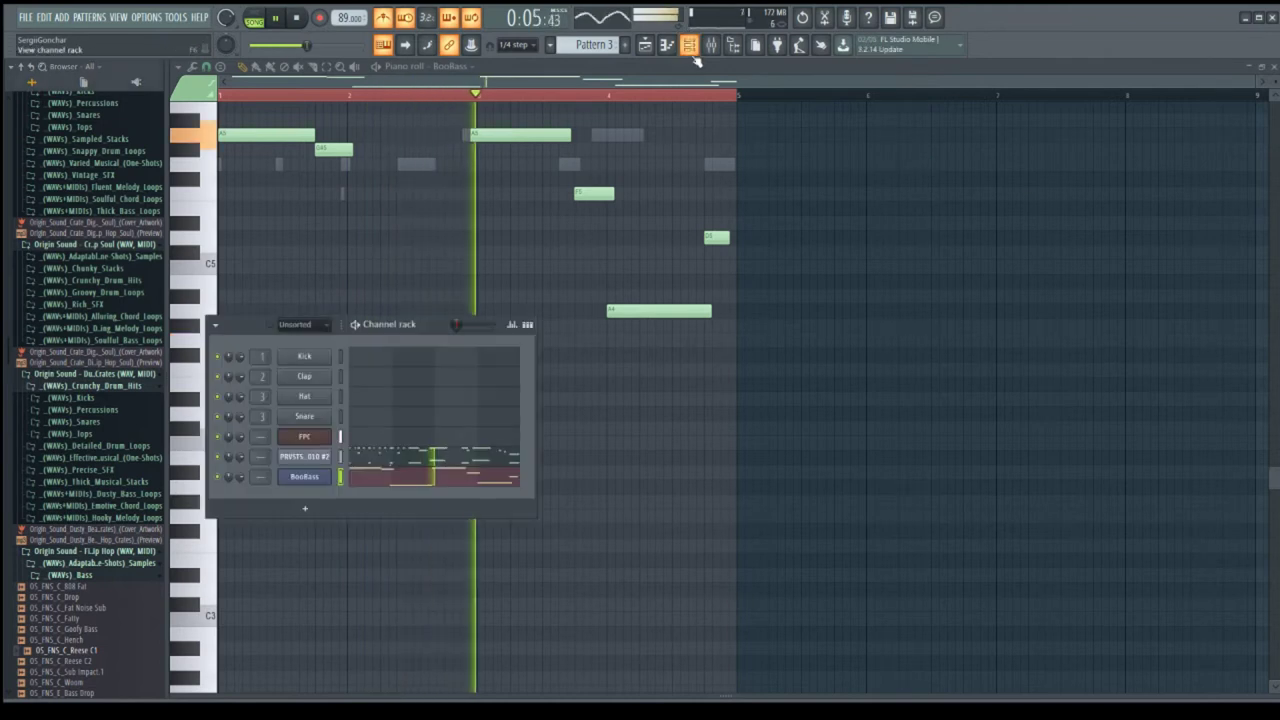
left_click(78, 661)
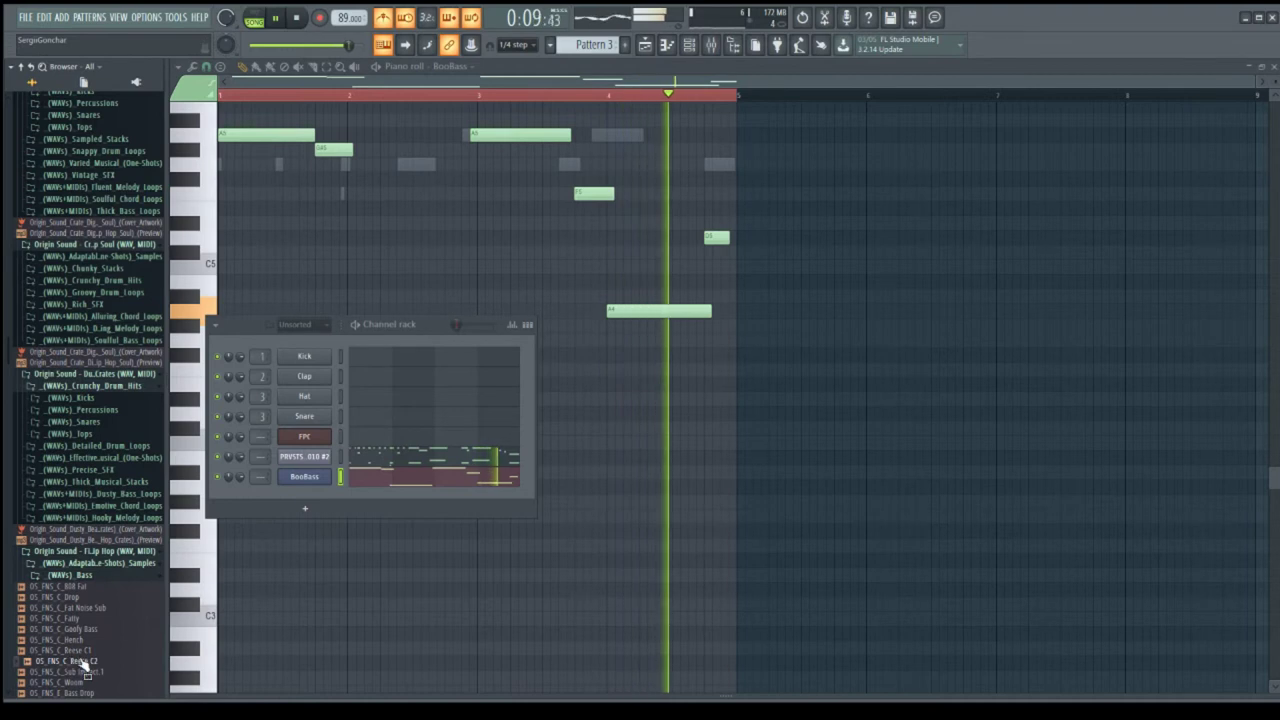
left_click_drag(78, 661, 160, 612)
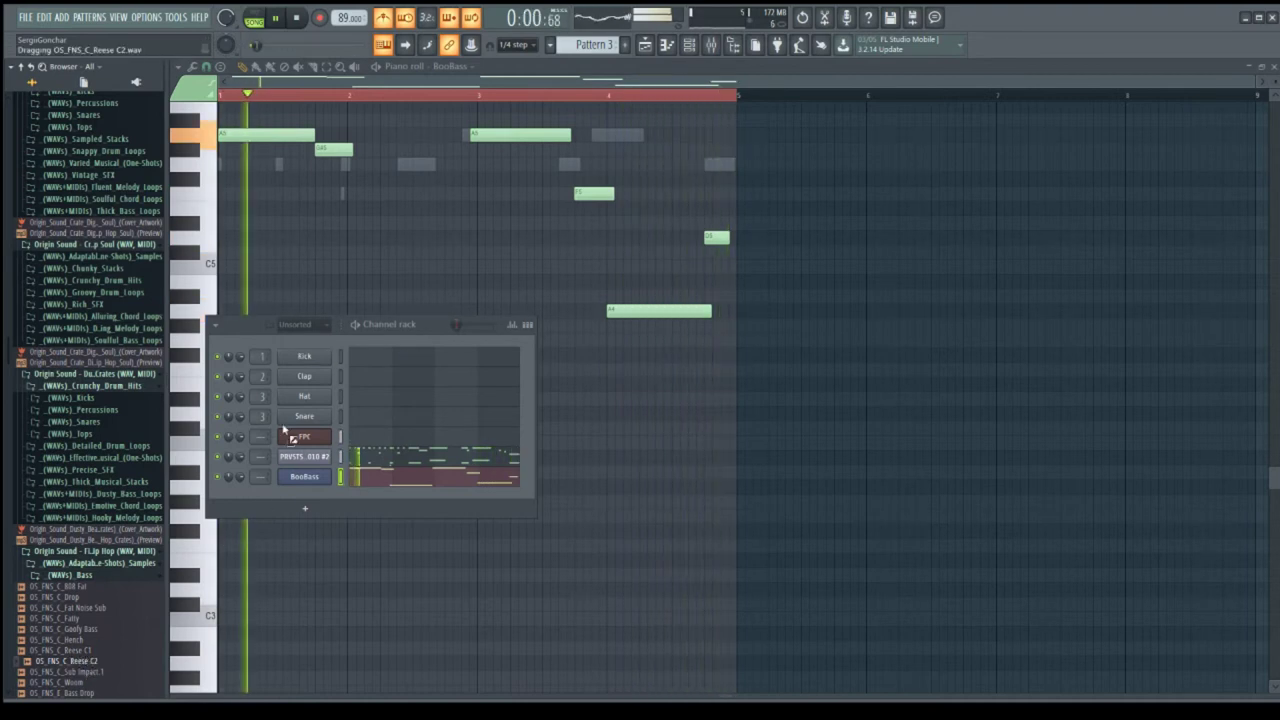
left_click_drag(328, 487, 325, 484)
left_click(325, 484)
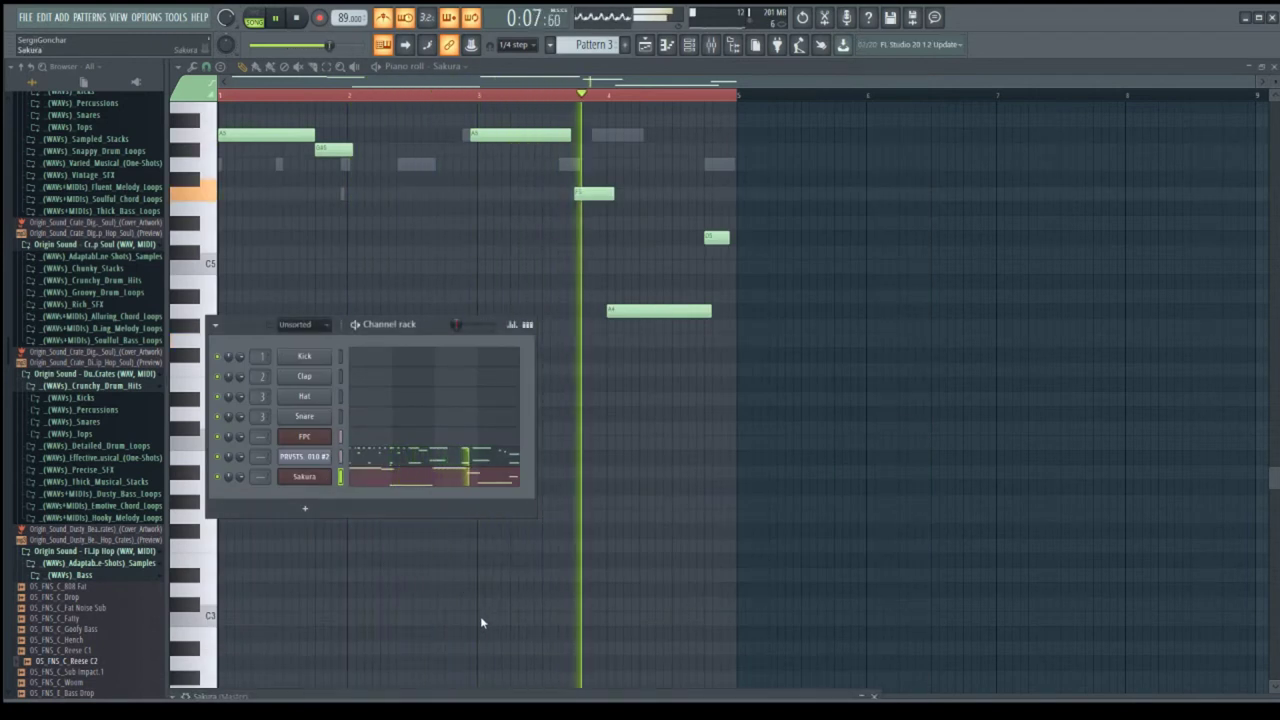
- Audition more OS_FNS bass one-shots, including Sub Impact 1, and load OS_FNS_C_Hench onto the bass channel
key("F5")
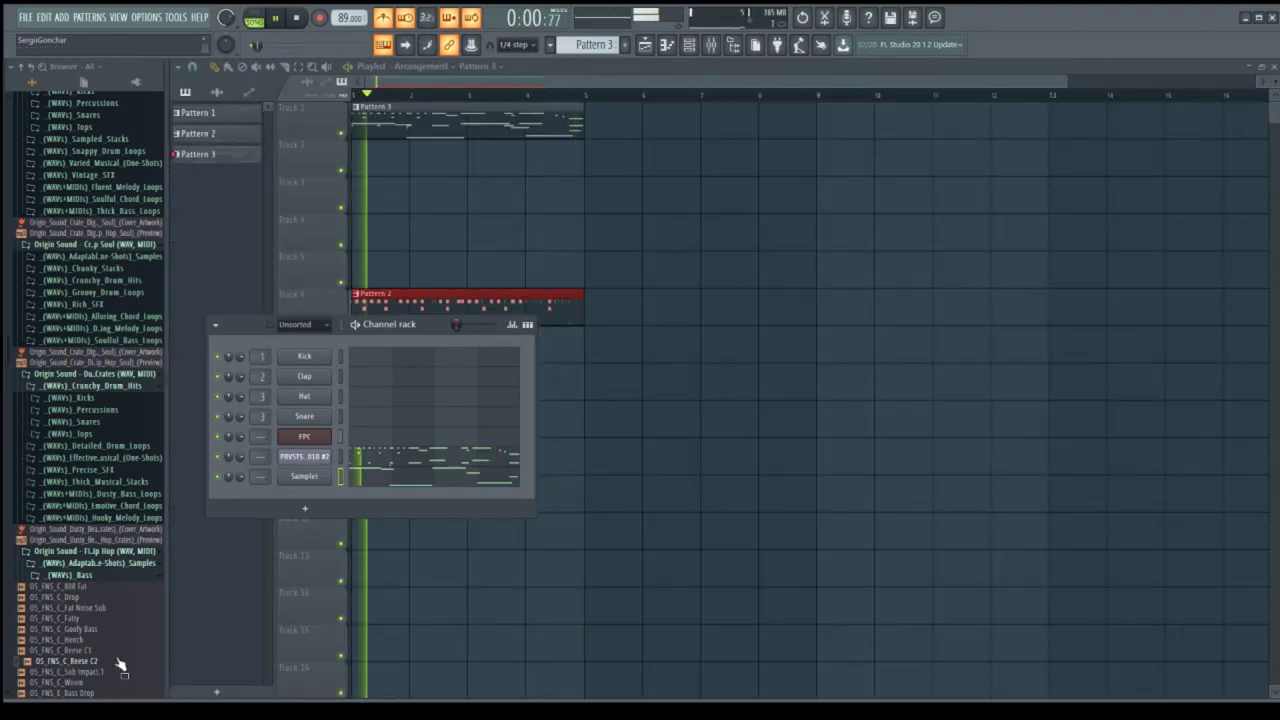
key("Up")
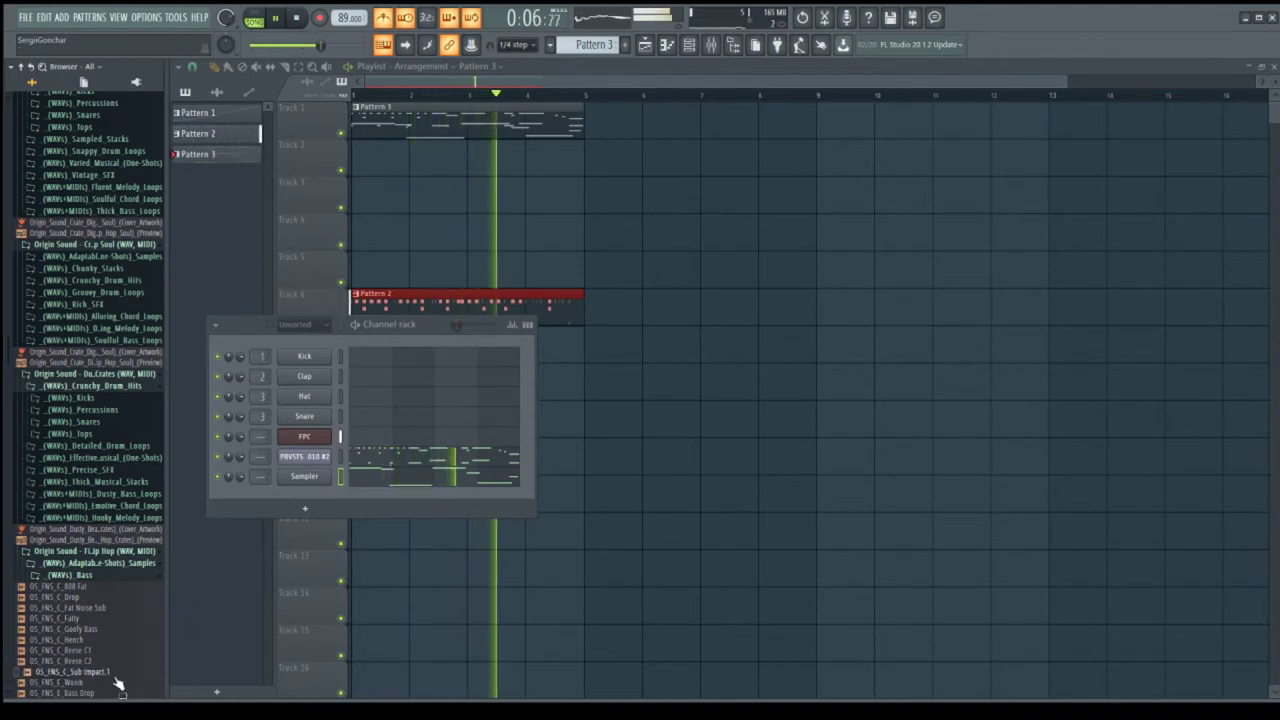
scroll(47, 595, "down", 5)
left_click(72, 497)
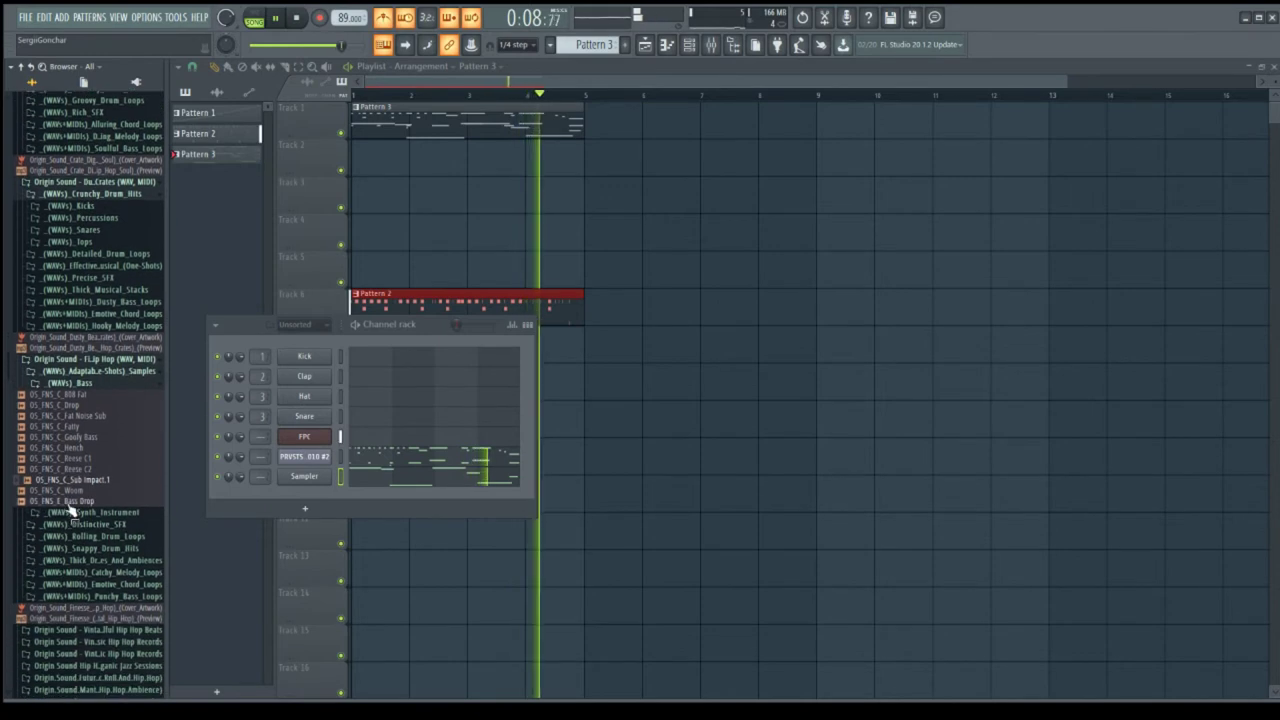
left_click(73, 460)
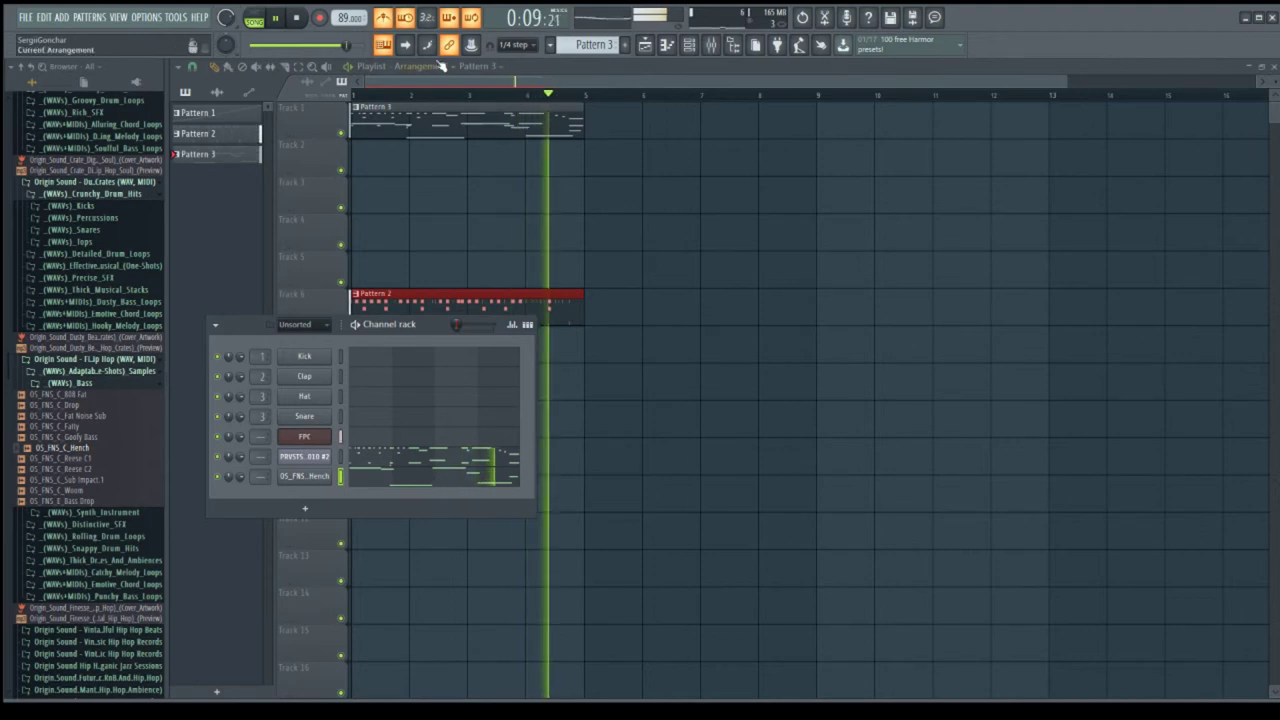
- Raise the main swing amount for the pattern's channels, listening to the groove in the arrangement
key("F6")
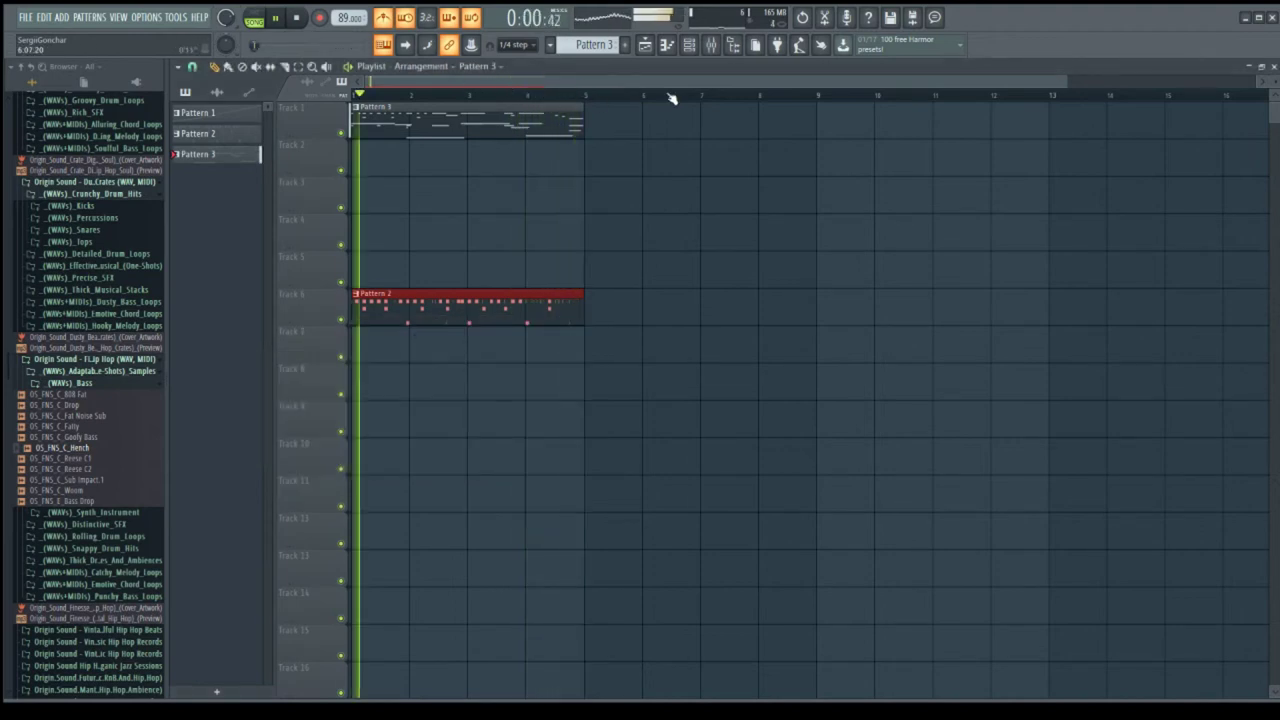
key("F6")
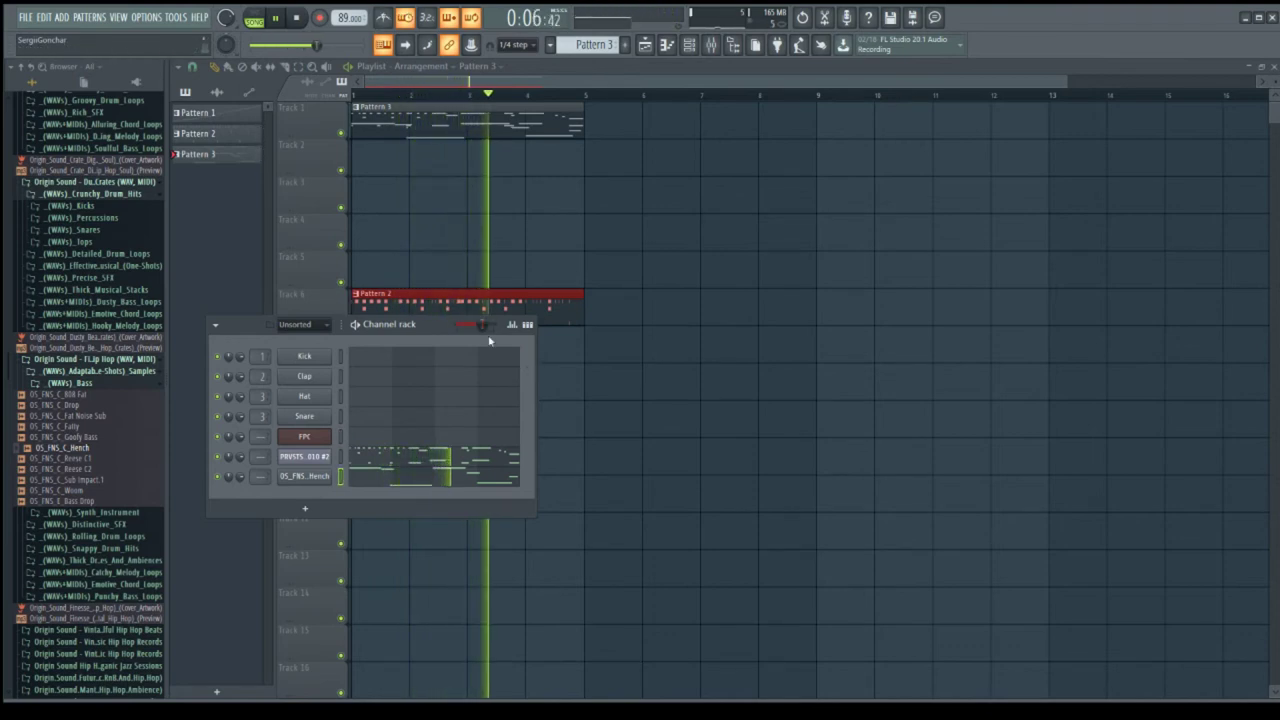
left_click_drag(482, 326, 492, 326)
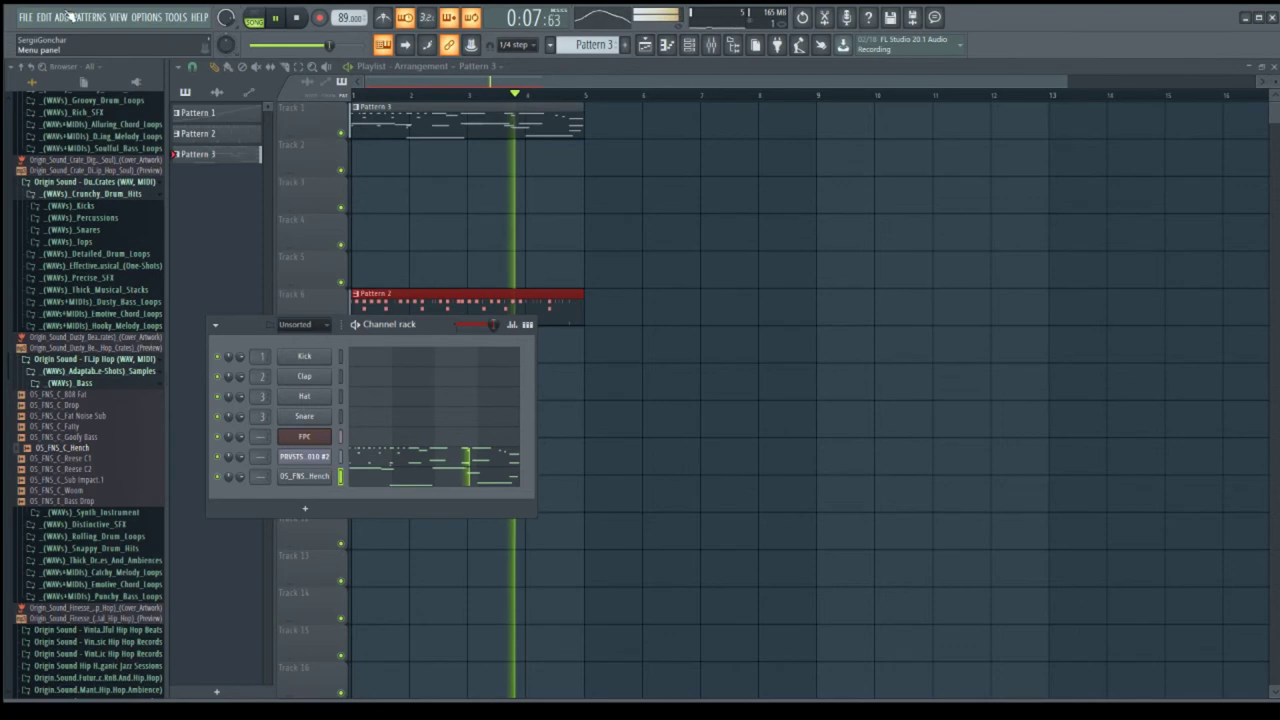
key("F6")
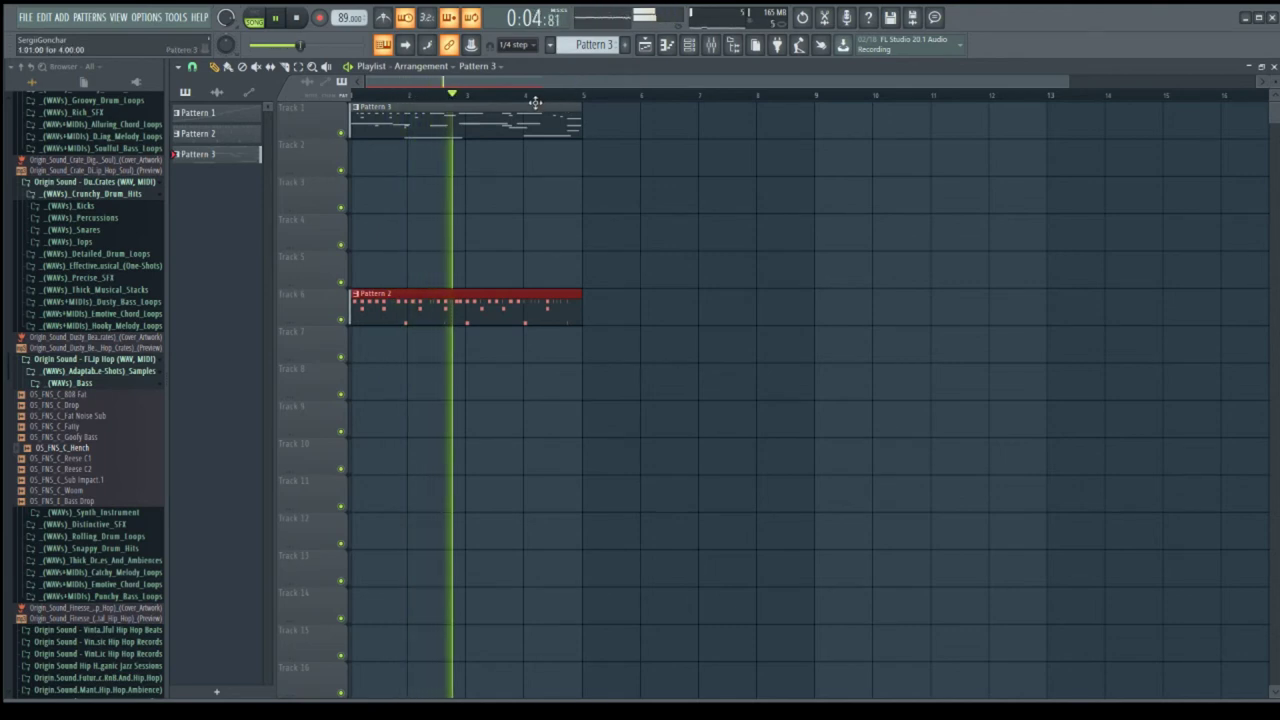
- Apply the Vintage Hip-Hop preset in Ozone 8 on the master track and lower the main swing slightly
left_click(689, 44)
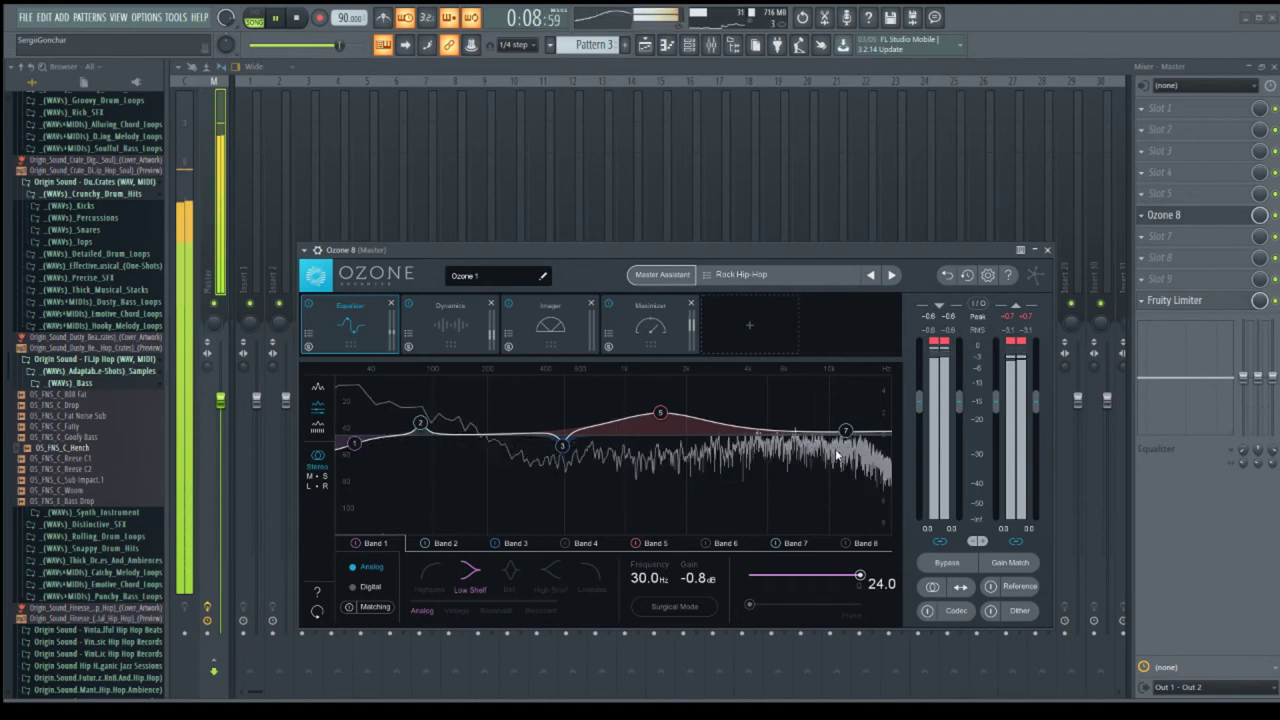
left_click(689, 44)
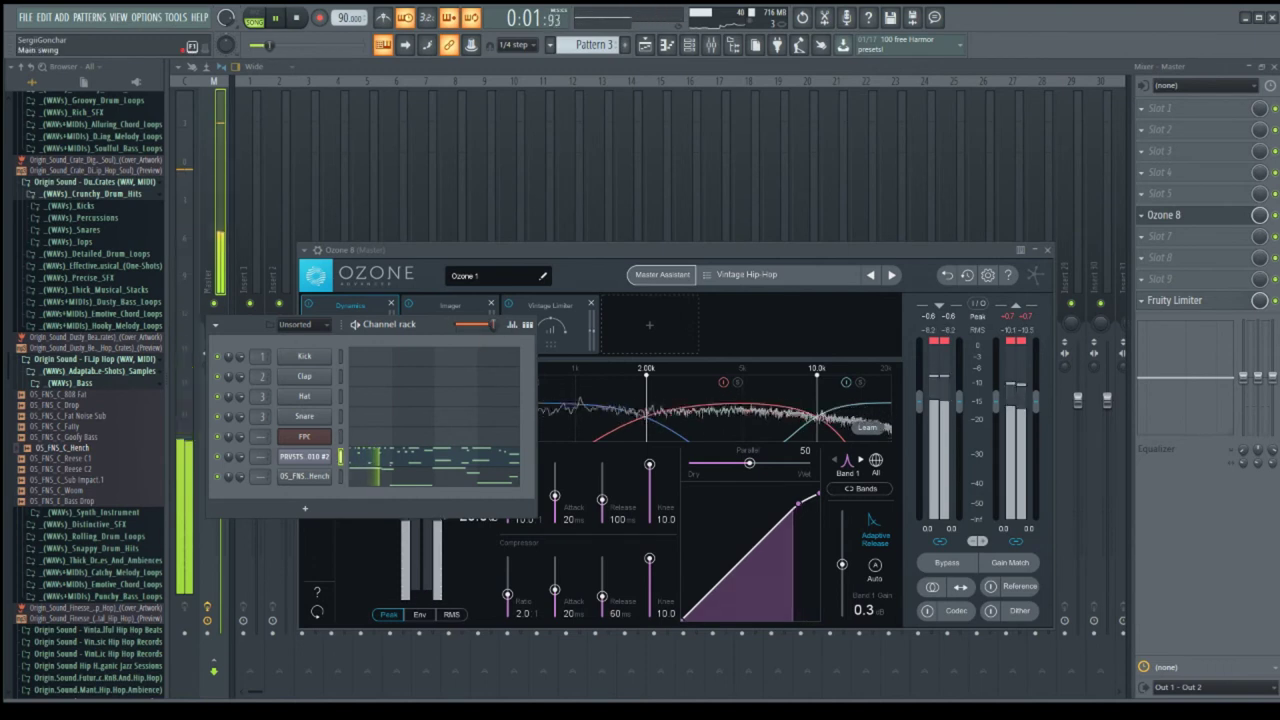
left_click_drag(491, 324, 483, 324)
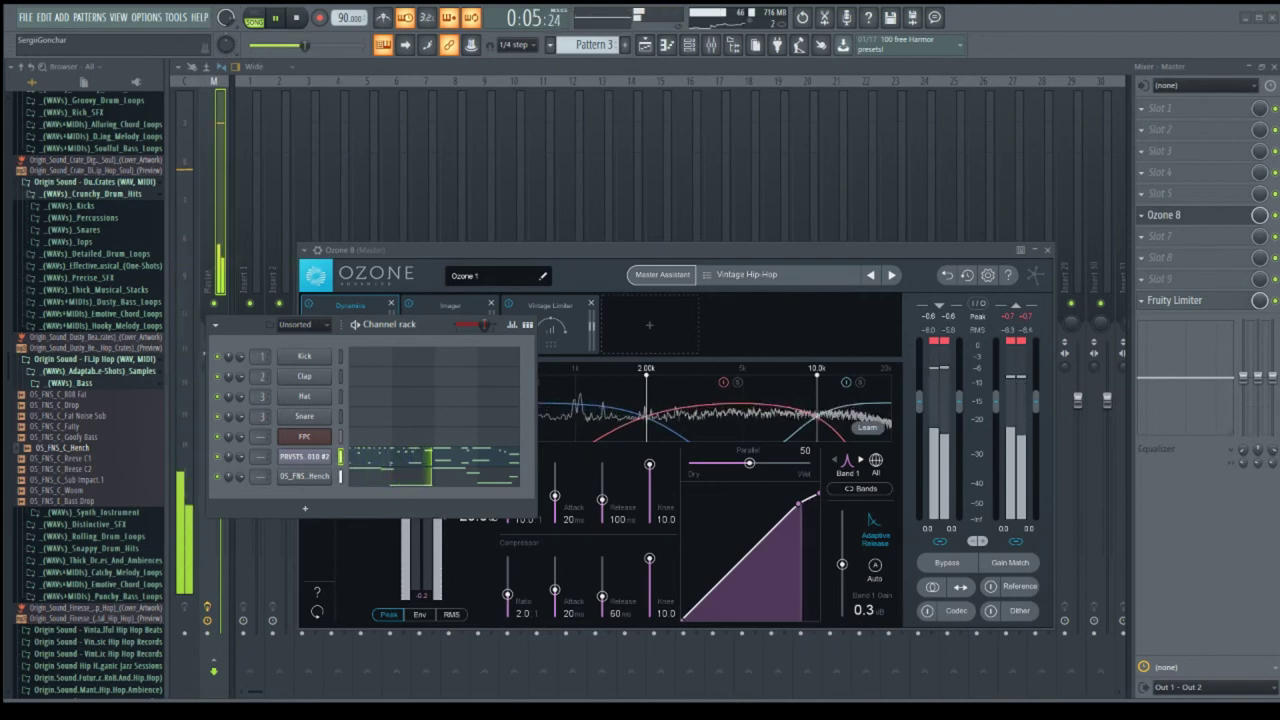
- Try the Ozone 8 presets High Detail Compressed, High Detail, Midrange Detail and Quick Limiting on the master track
left_click(874, 476)
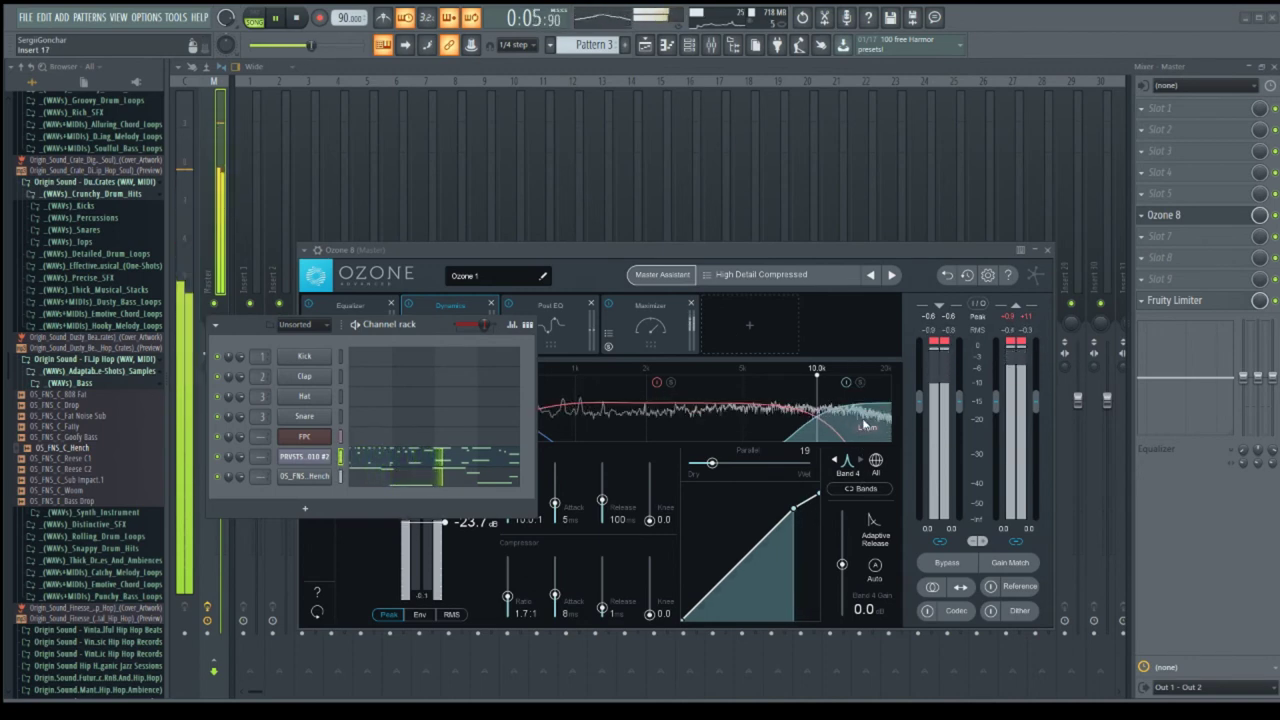
key("ctrl+z")
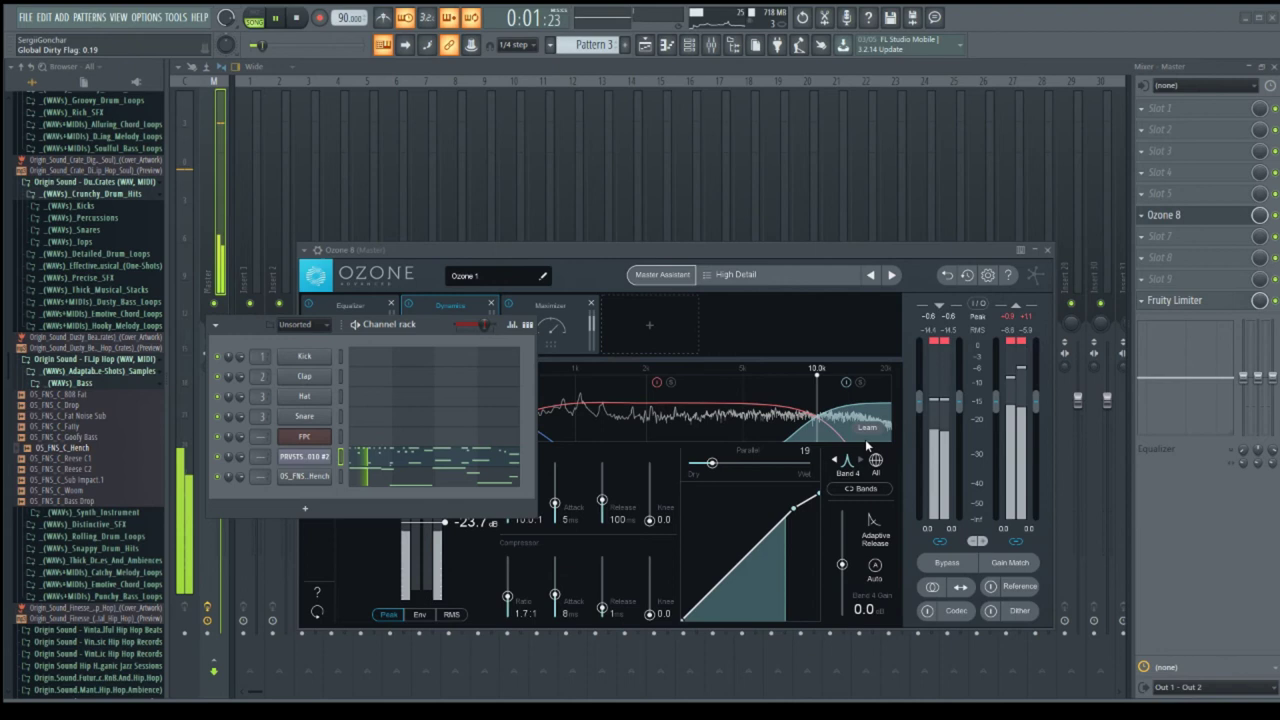
key("ctrl+z")
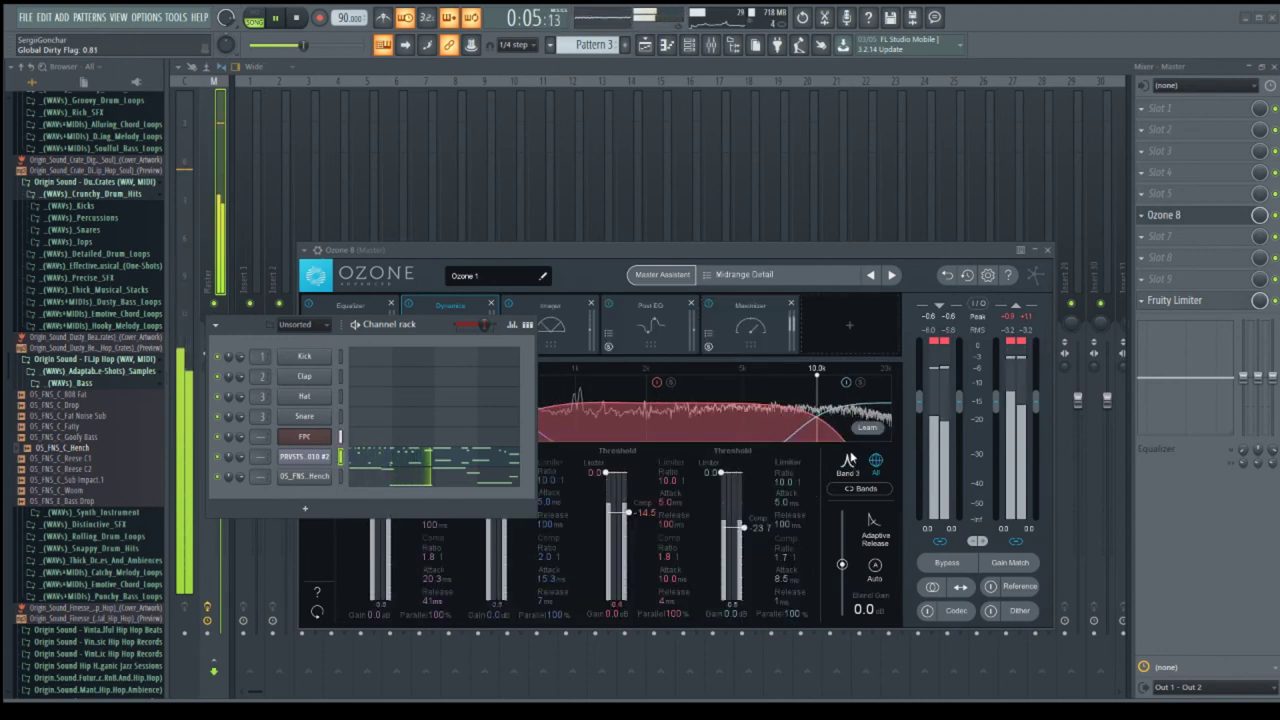
key("ctrl+z")
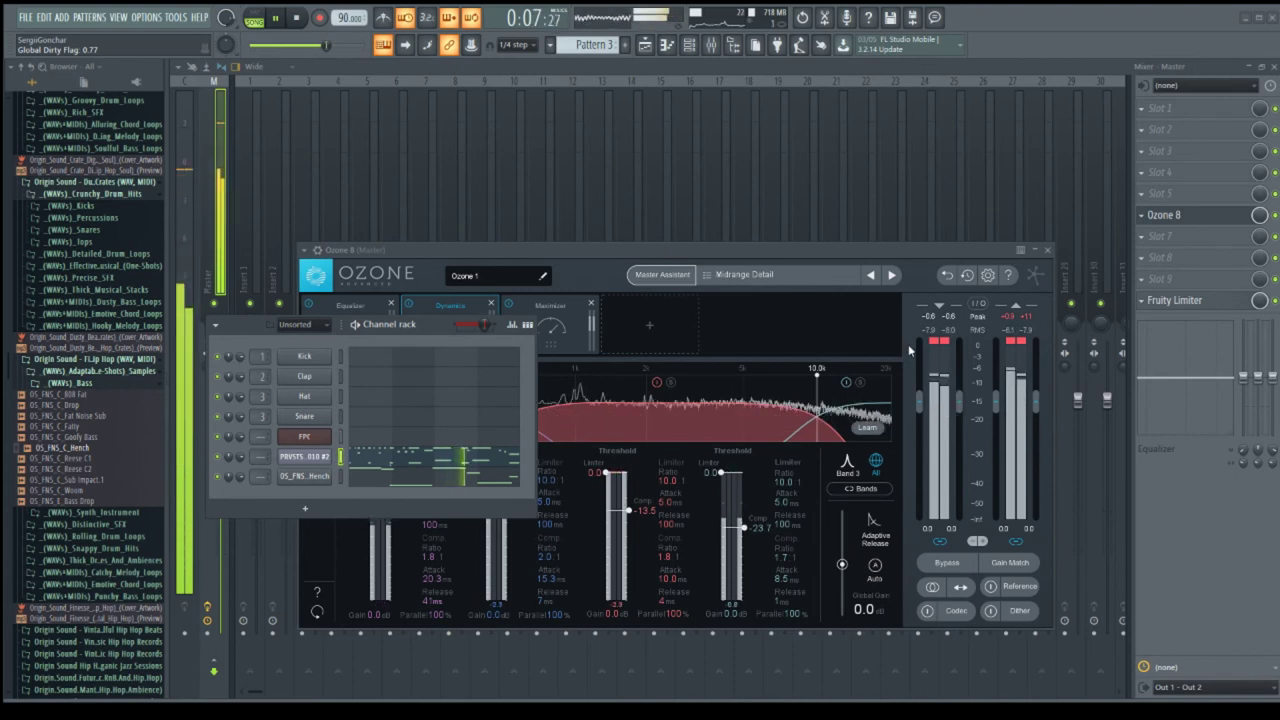
key("ctrl+z")
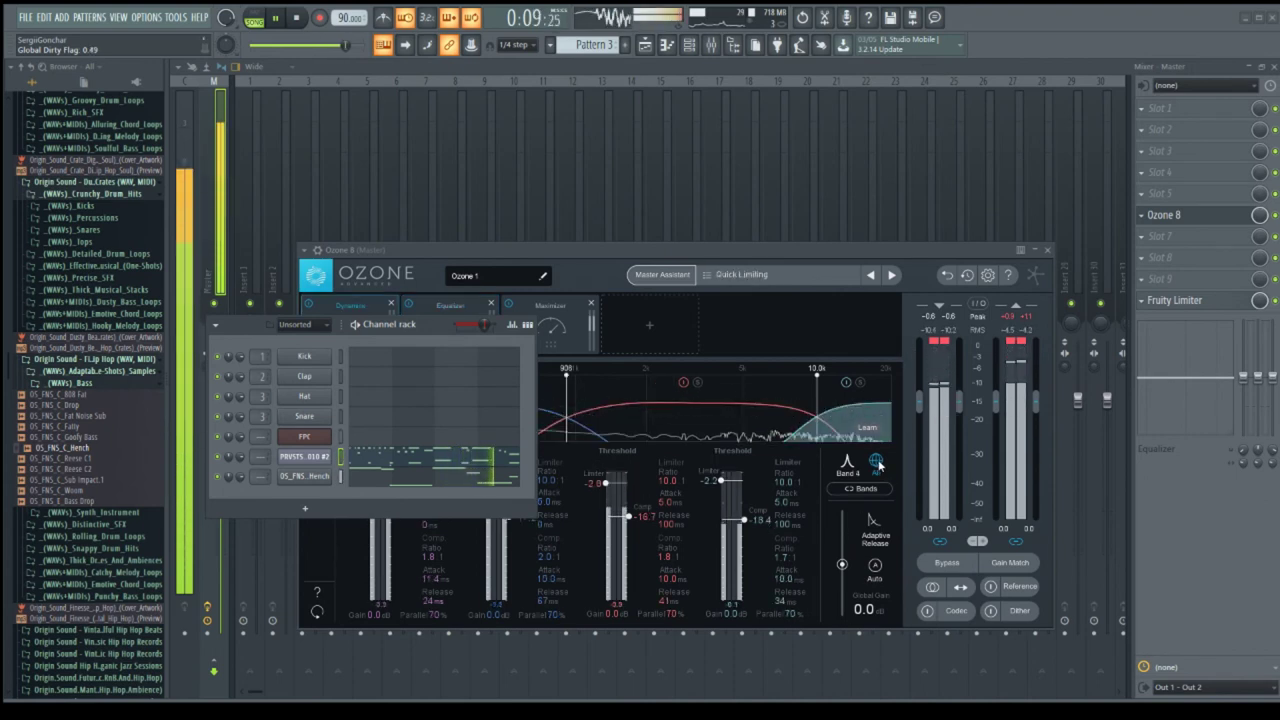